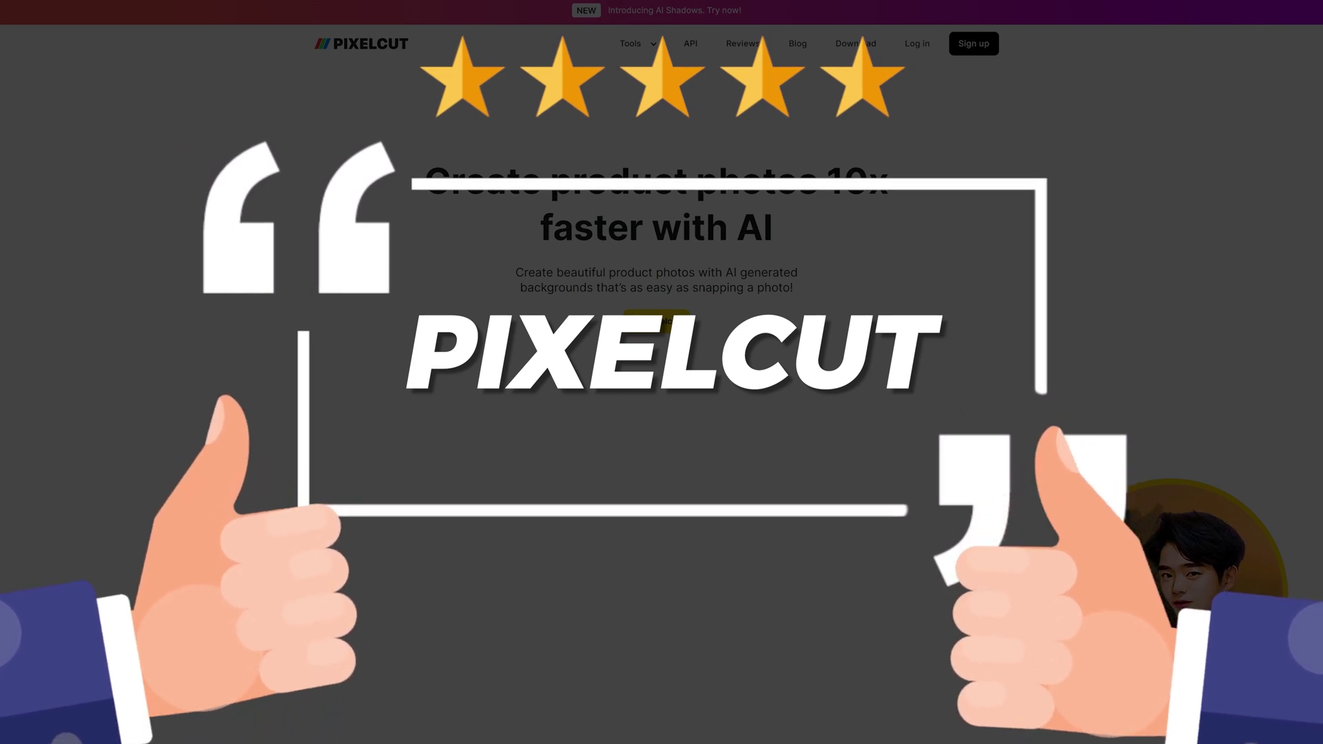
Step: Upload the cartoon hoodie portrait to Pixelcut's Background Remover
left_click(652, 45)
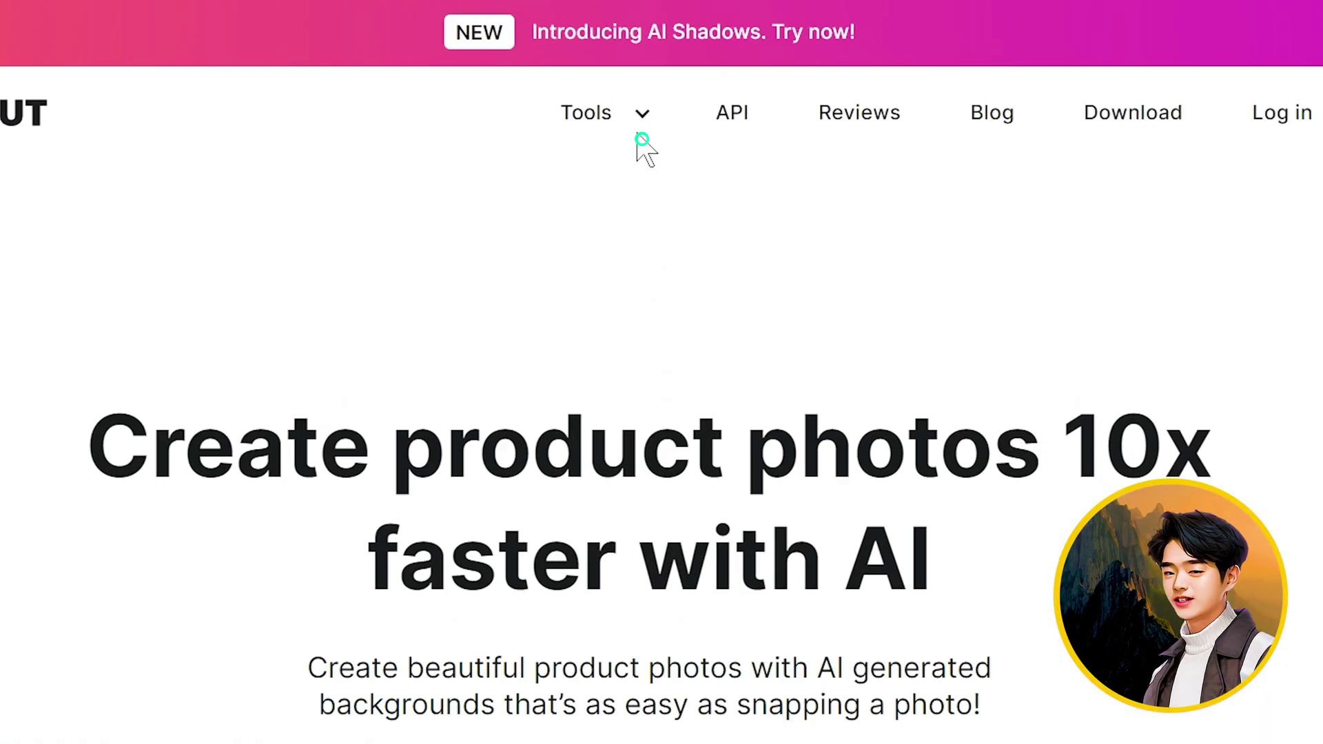
left_click(643, 178)
left_click(618, 384)
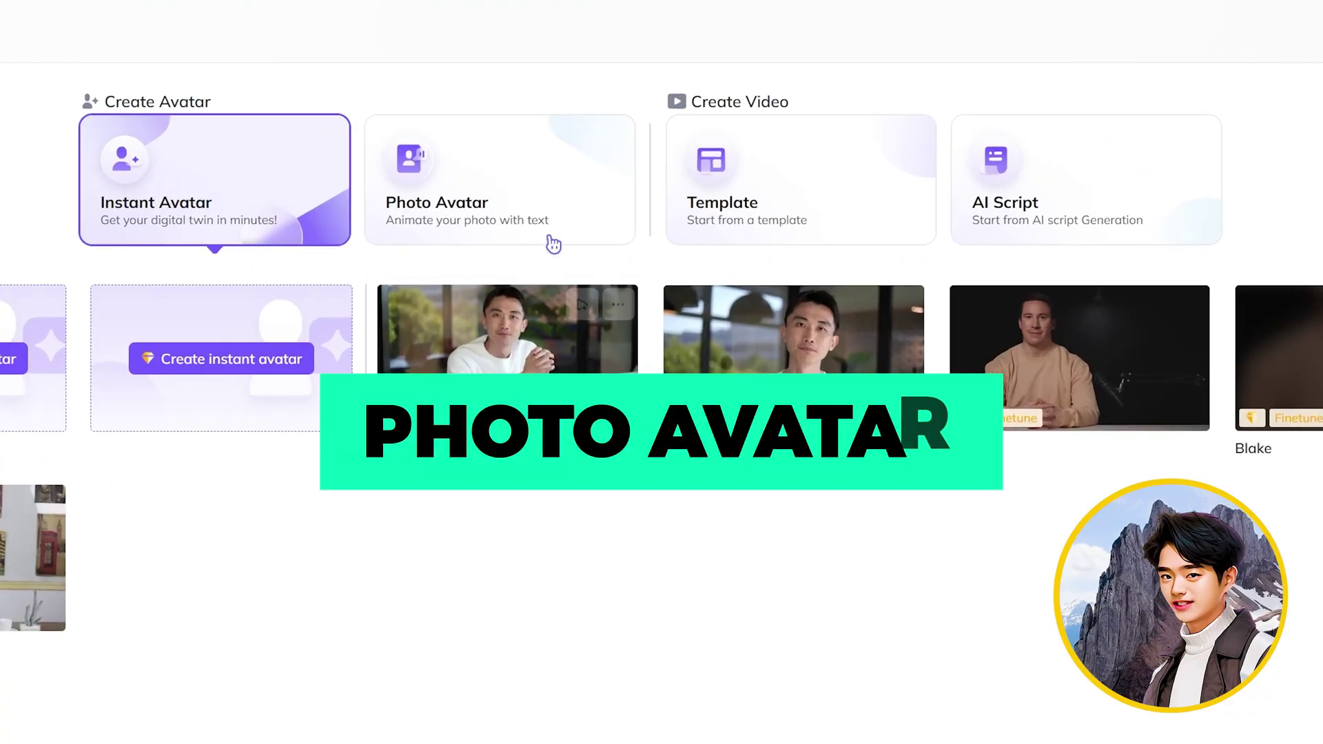
Step: Start a new landscape HeyGen video from the Photo Avatar page
left_click(553, 222)
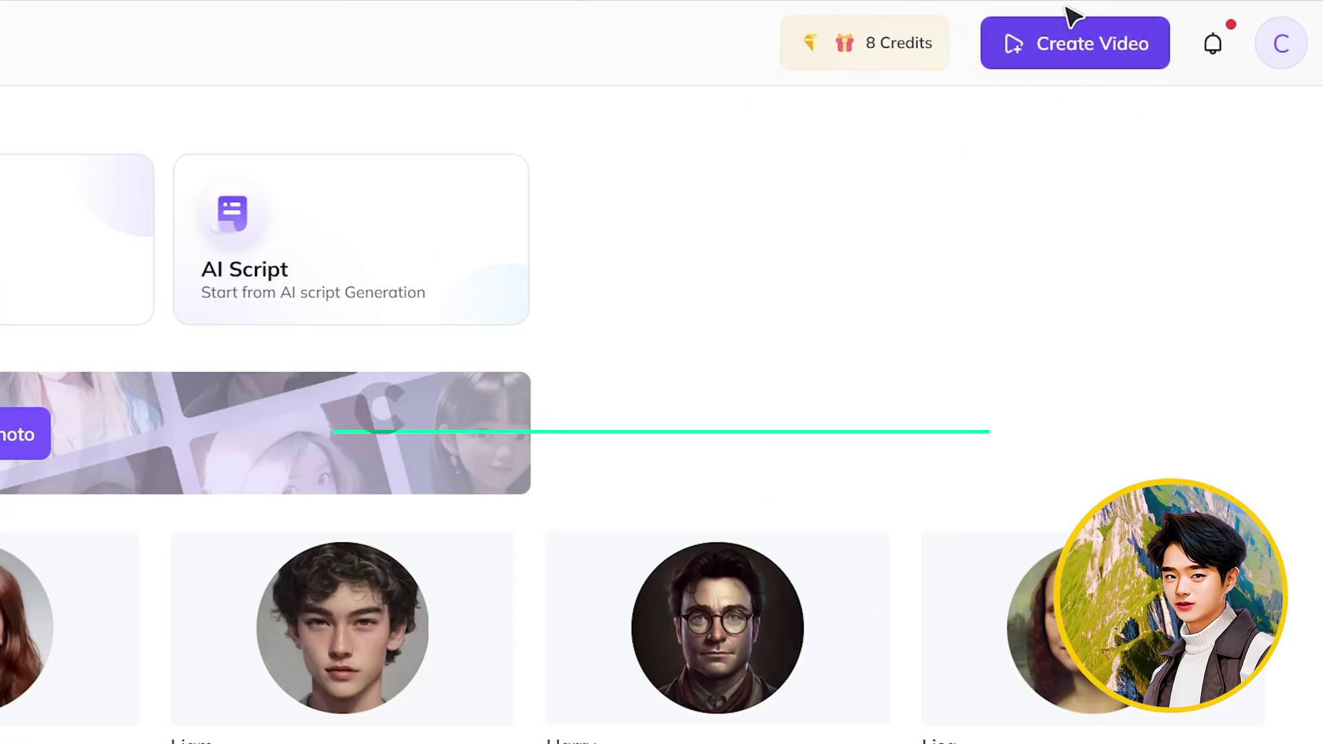
left_click(1070, 42)
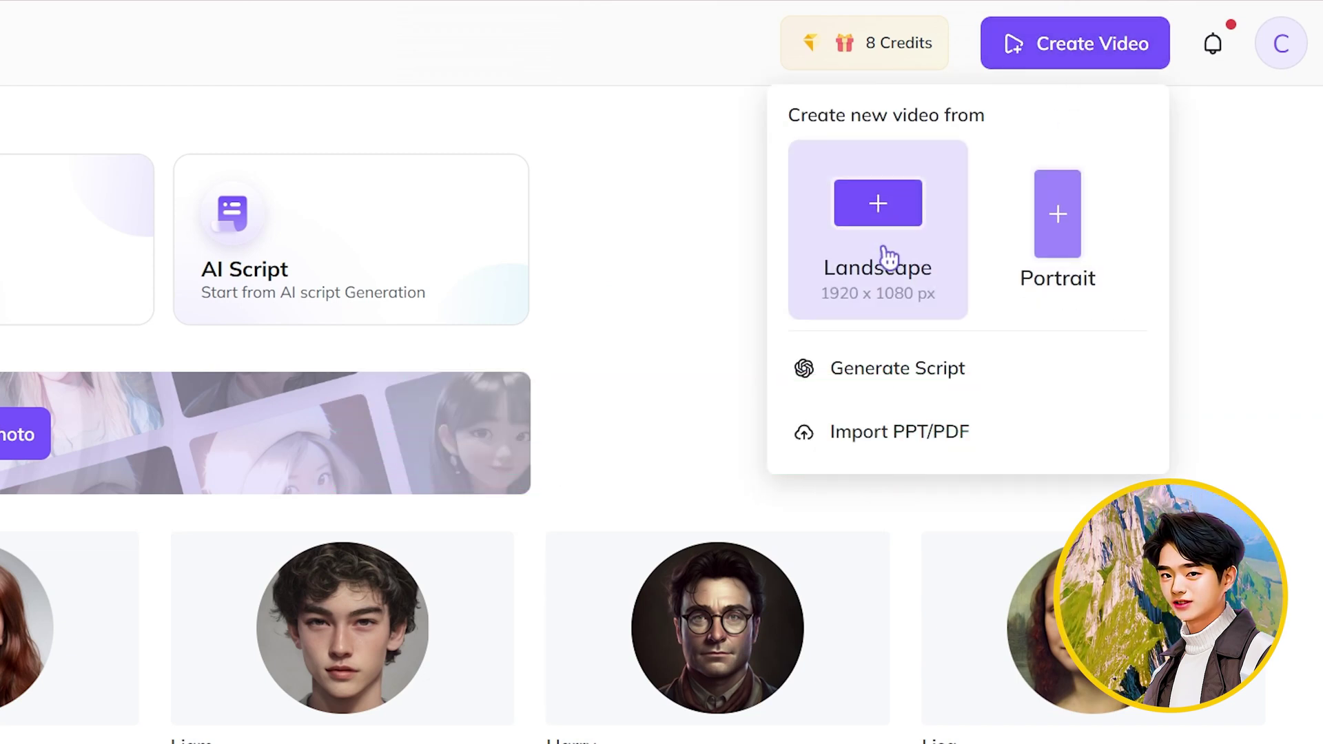
left_click(887, 253)
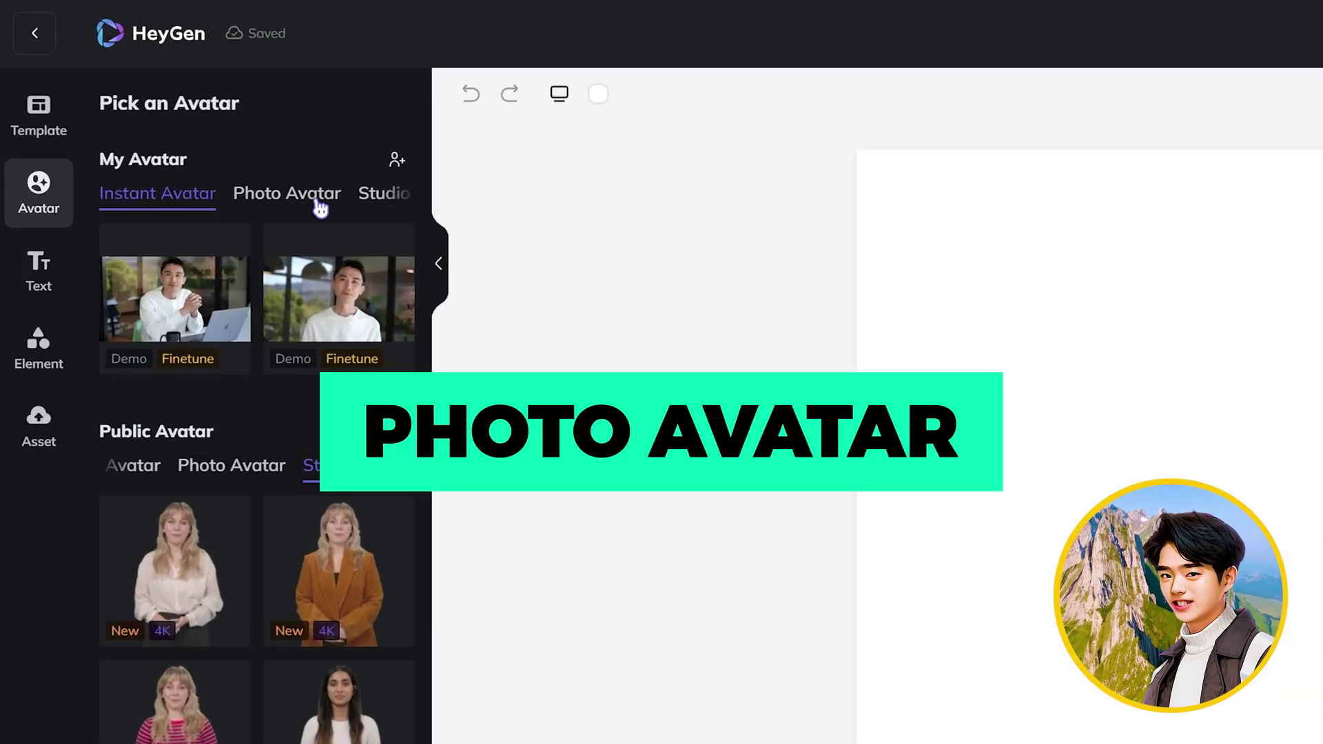
Step: Place the hoodie TalkingPhoto avatar and set the scene background to hex 00FF00
left_click(318, 202)
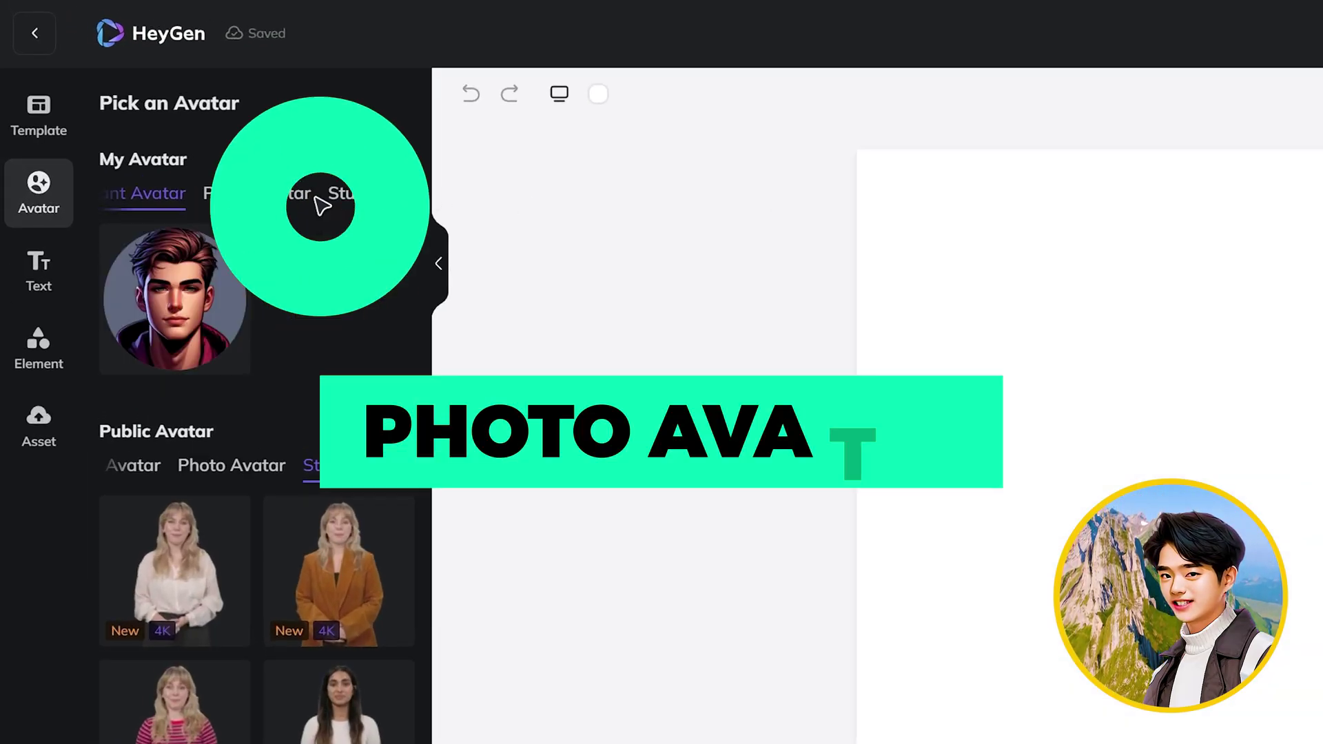
left_click(201, 335)
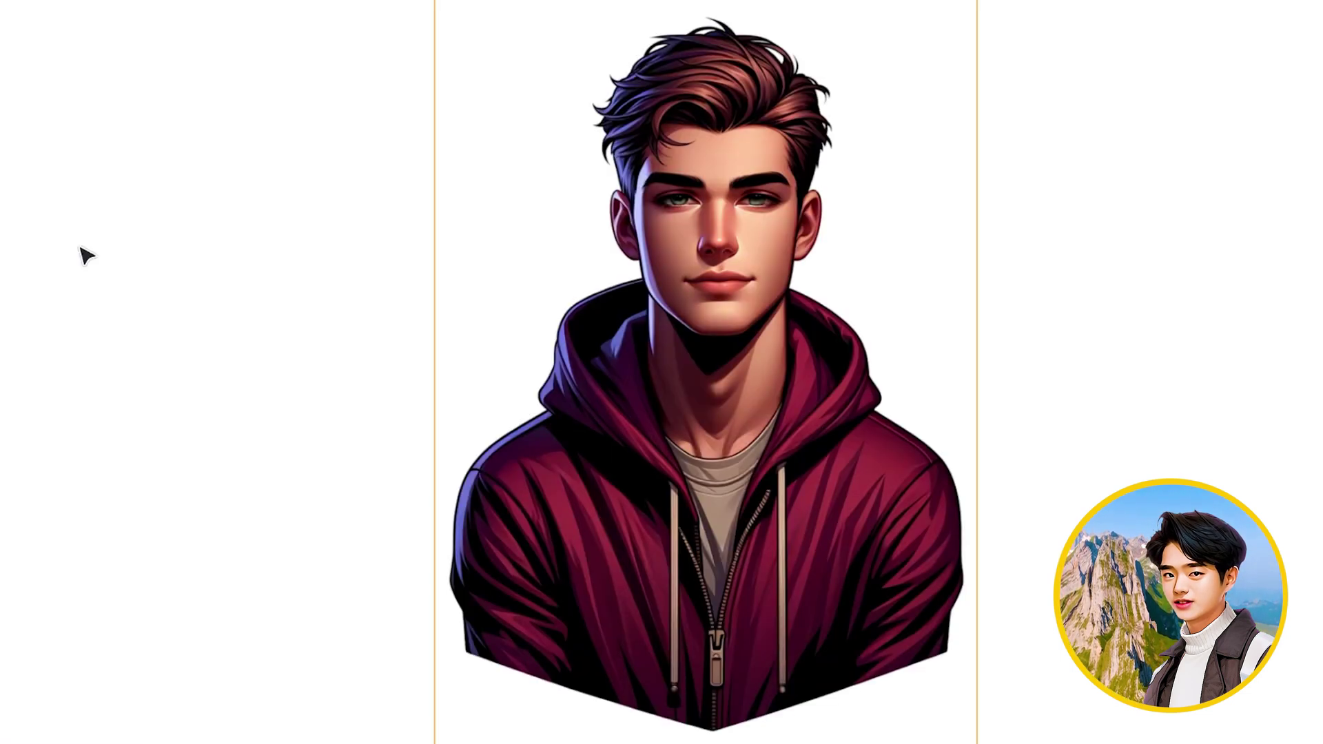
right_click(375, 332)
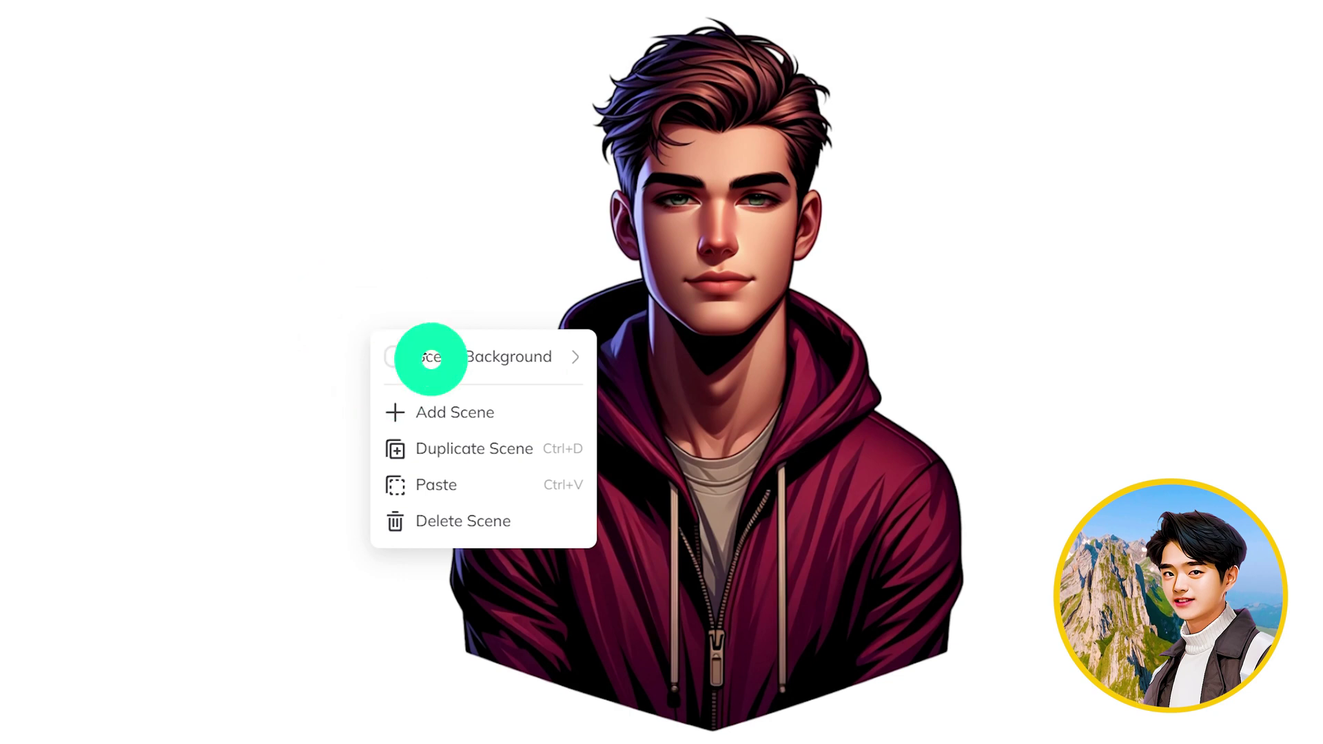
left_click(430, 359)
type("#")
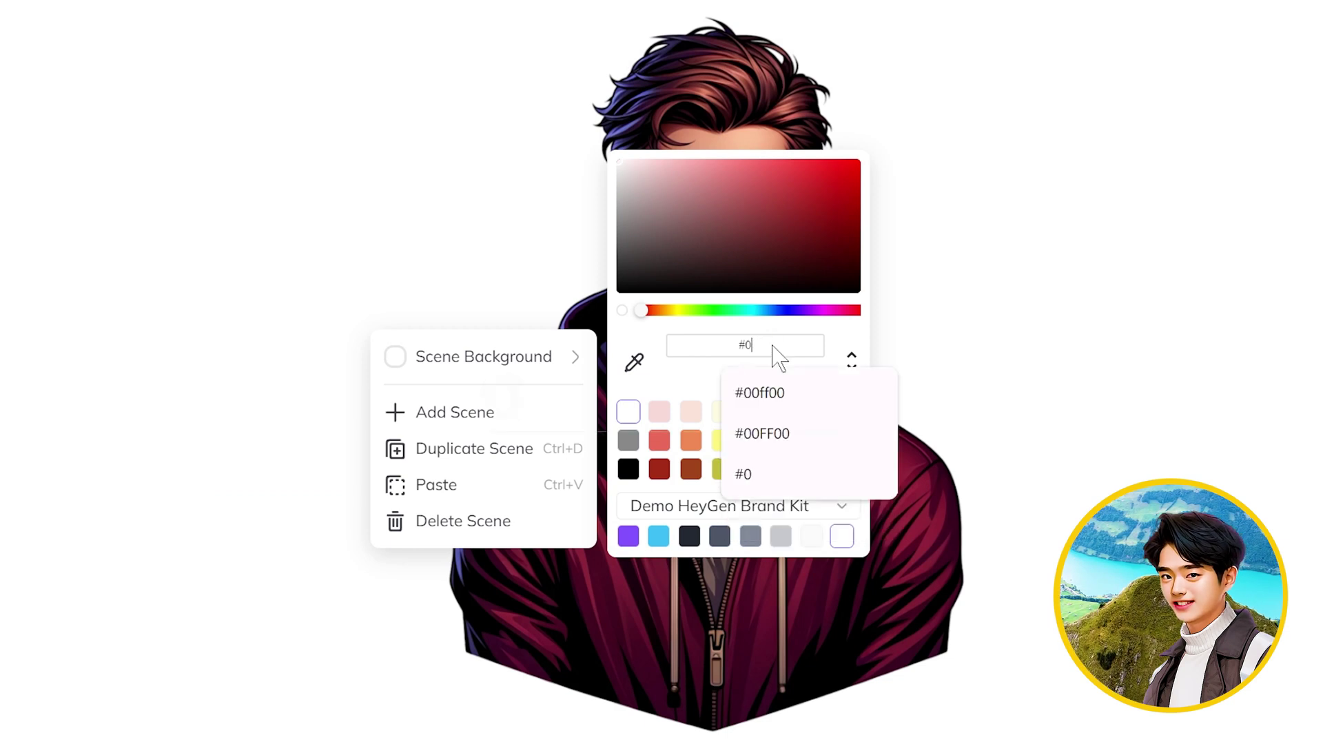
type("0FF00")
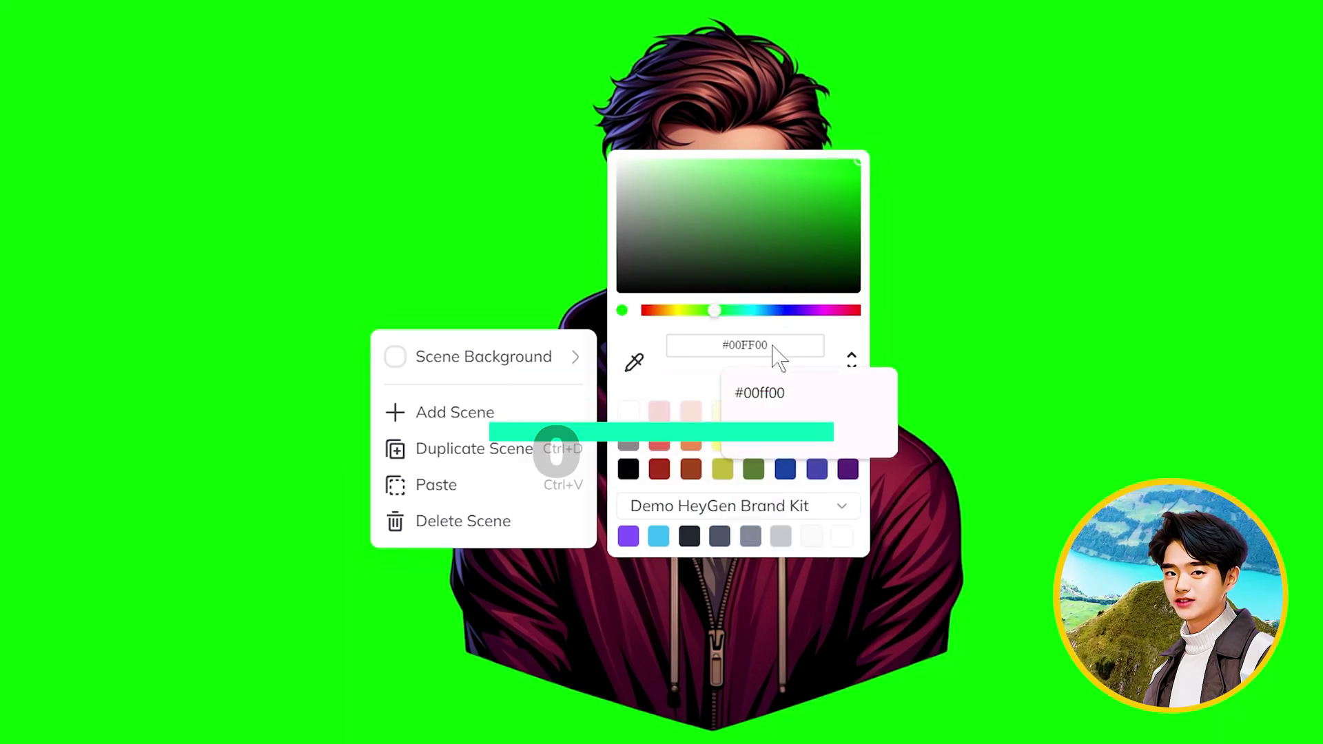
left_click(1171, 375)
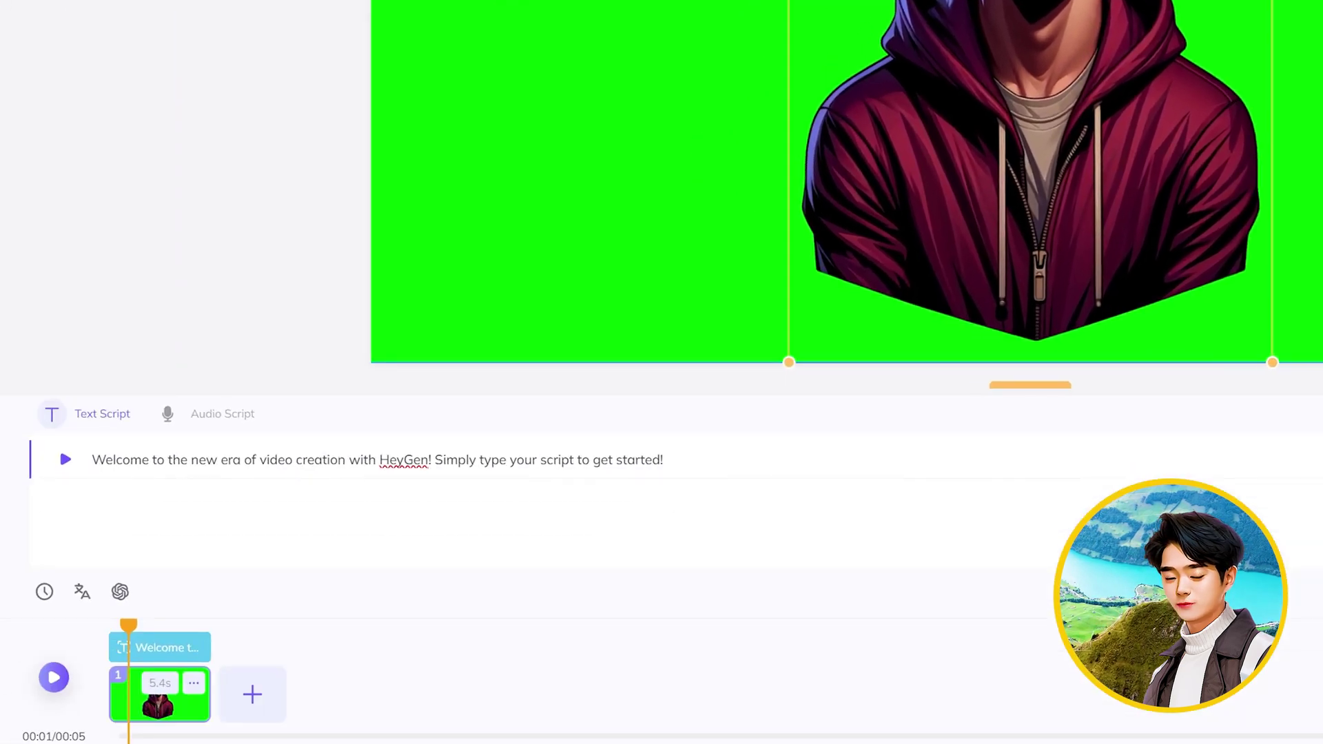
Step: Nudge the avatar left and drive its speech with uploaded pip_avatar.wav, then preview it
left_click(215, 423)
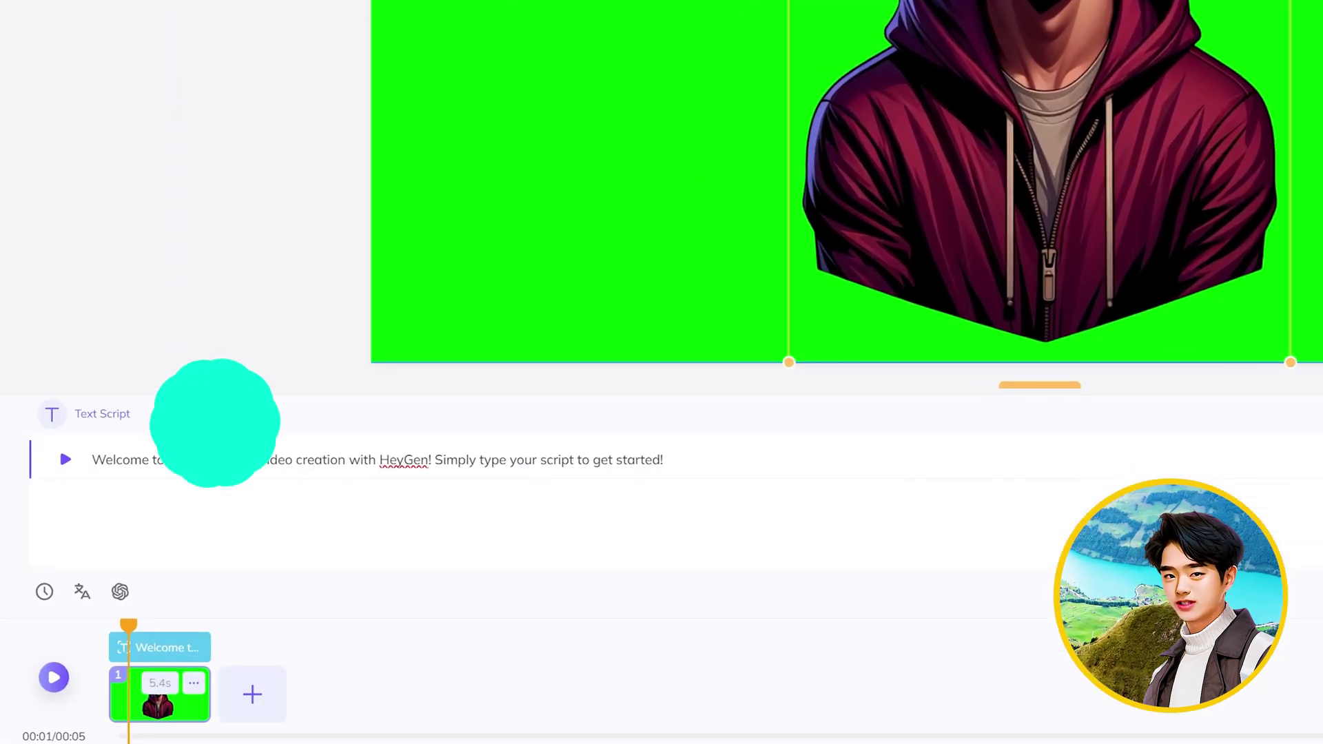
left_click_drag(1038, 70, 1017, 92)
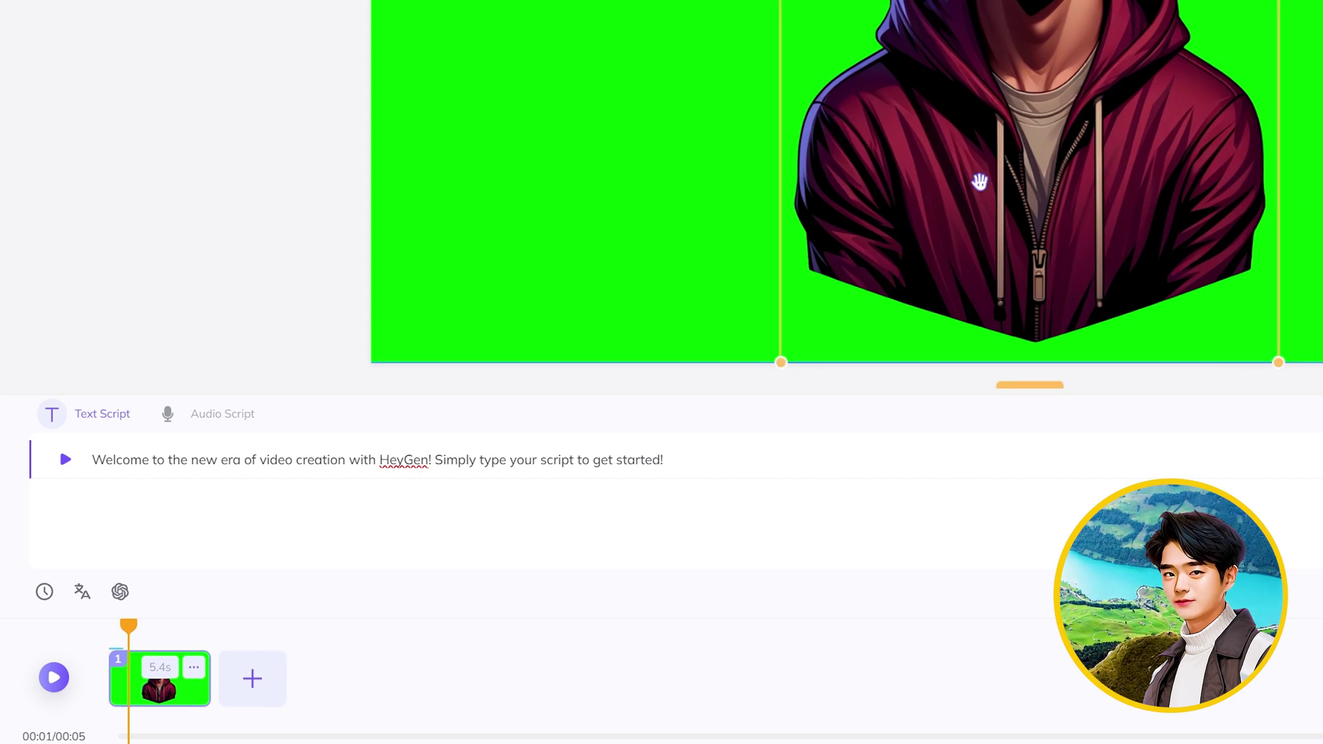
left_click(230, 419)
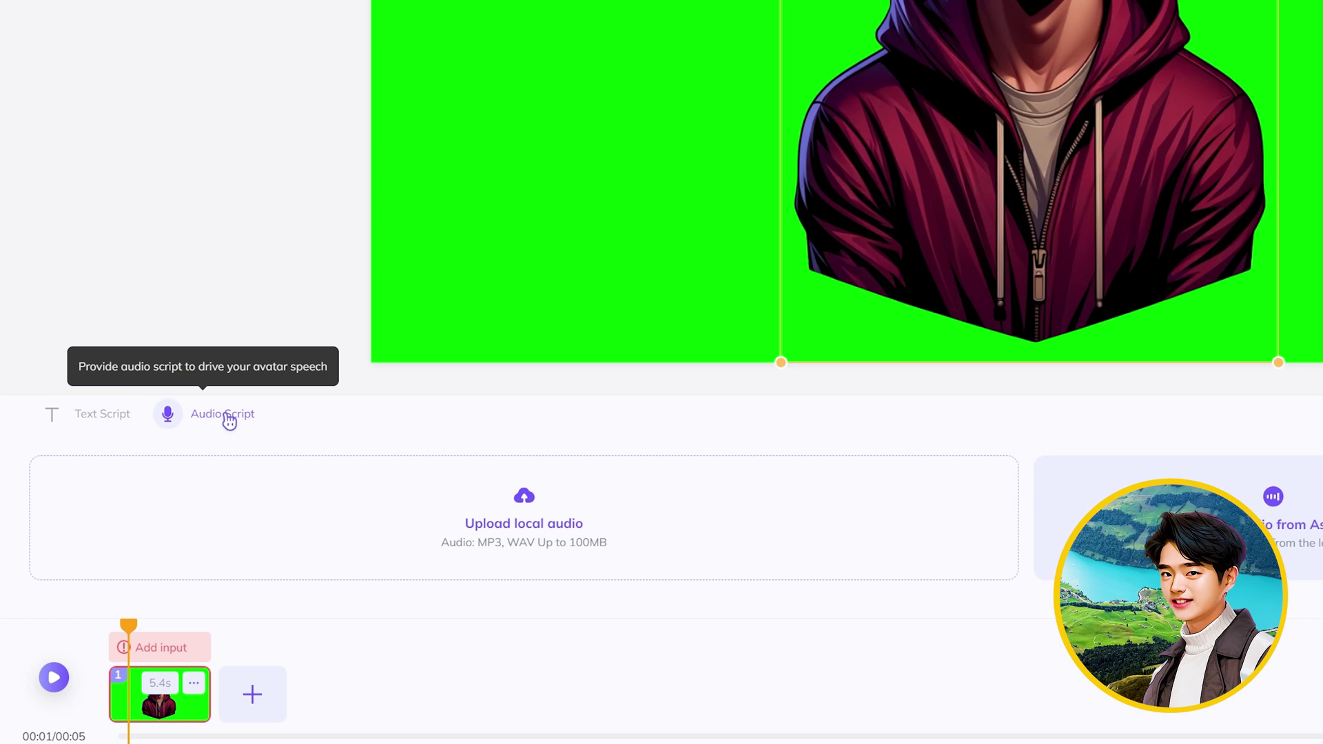
left_click(526, 537)
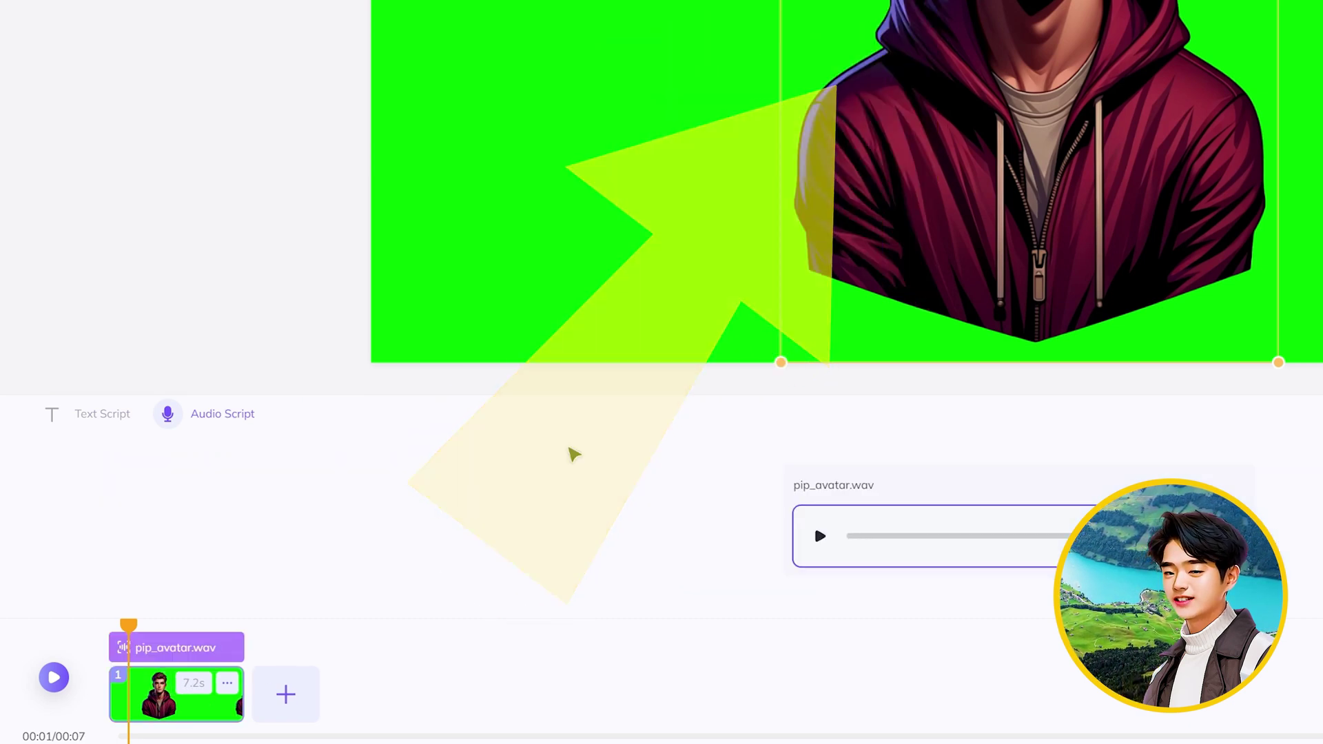
left_click(820, 541)
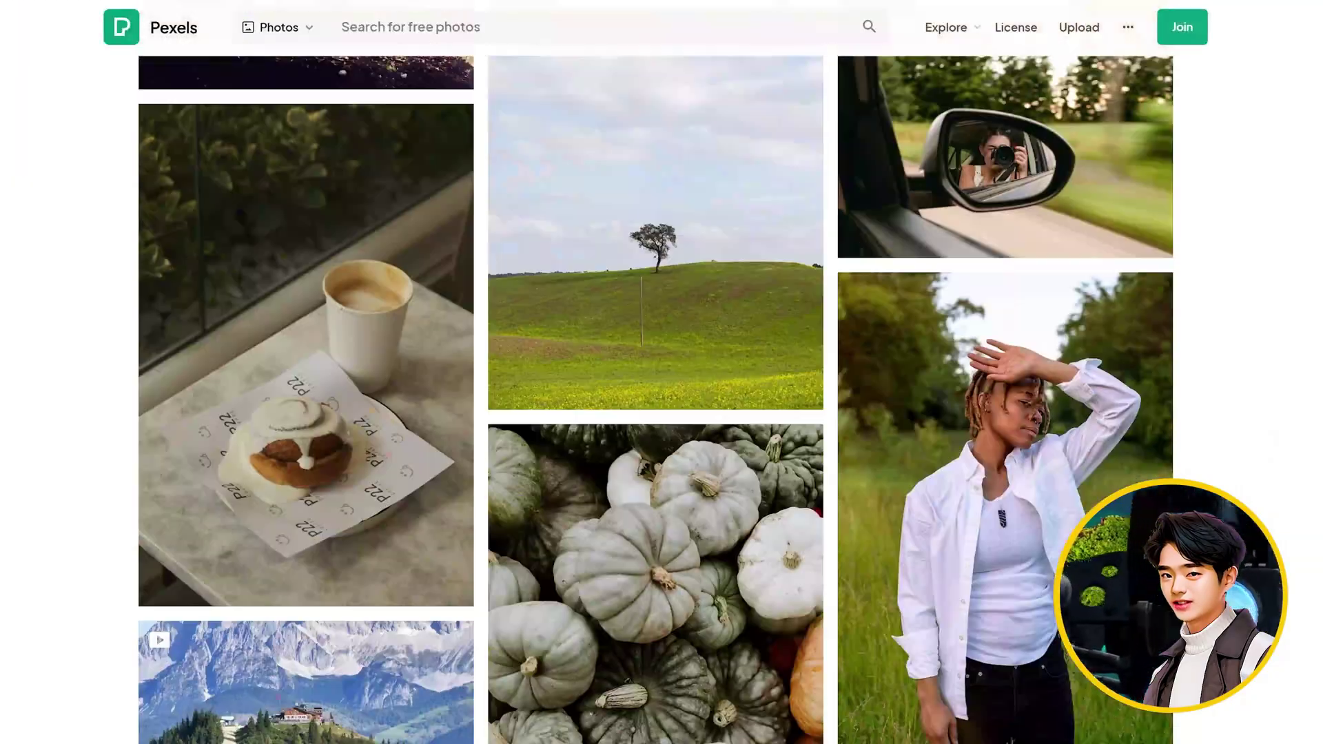
Step: Search Pexels videos for 'space'
scroll(662, 400, "down", 6)
scroll(662, 400, "down", 6)
scroll(662, 400, "down", 3)
scroll(662, 400, "down", 4)
scroll(662, 400, "up", 5)
scroll(662, 400, "up", 5)
scroll(662, 399, "up", 5)
scroll(661, 399, "up", 5)
scroll(662, 400, "up", 5)
scroll(661, 400, "up", 5)
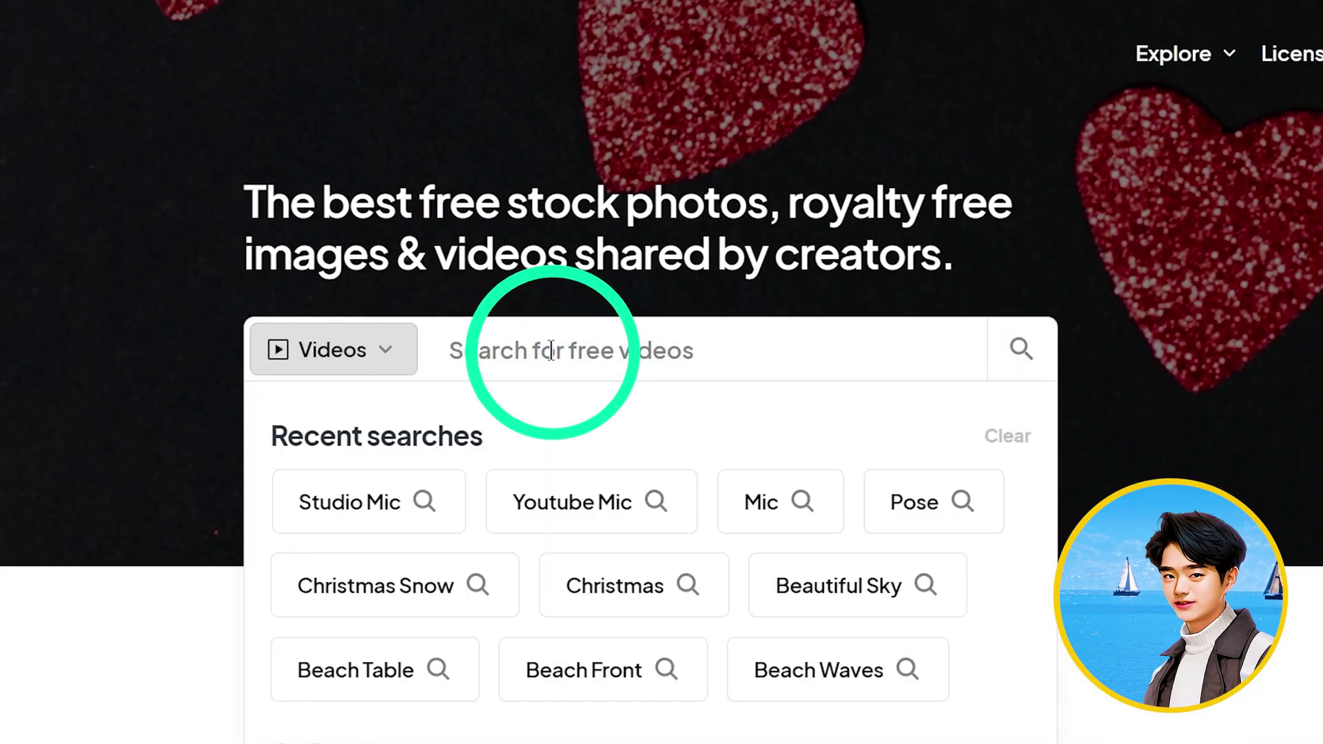
type("space")
key("Return")
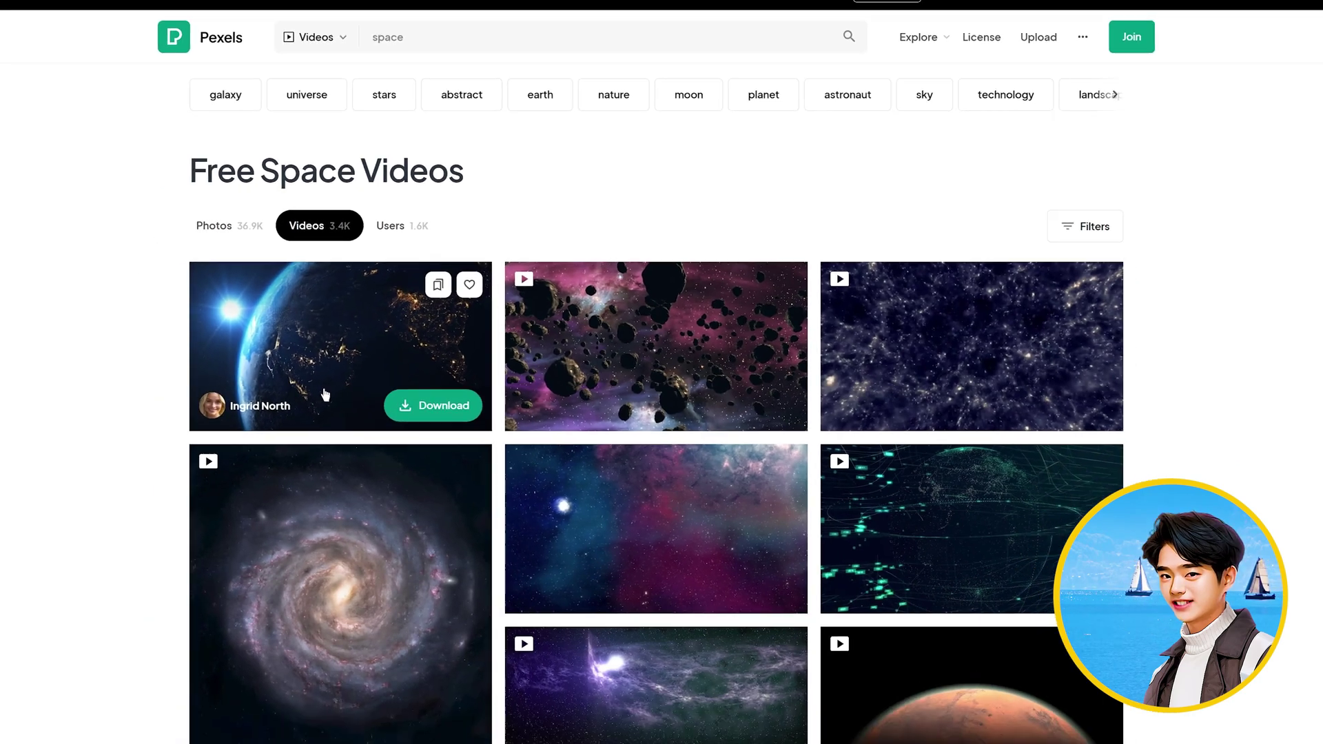
Step: Download the Earth-at-night video at a chosen size and browse more space results
left_click(288, 433)
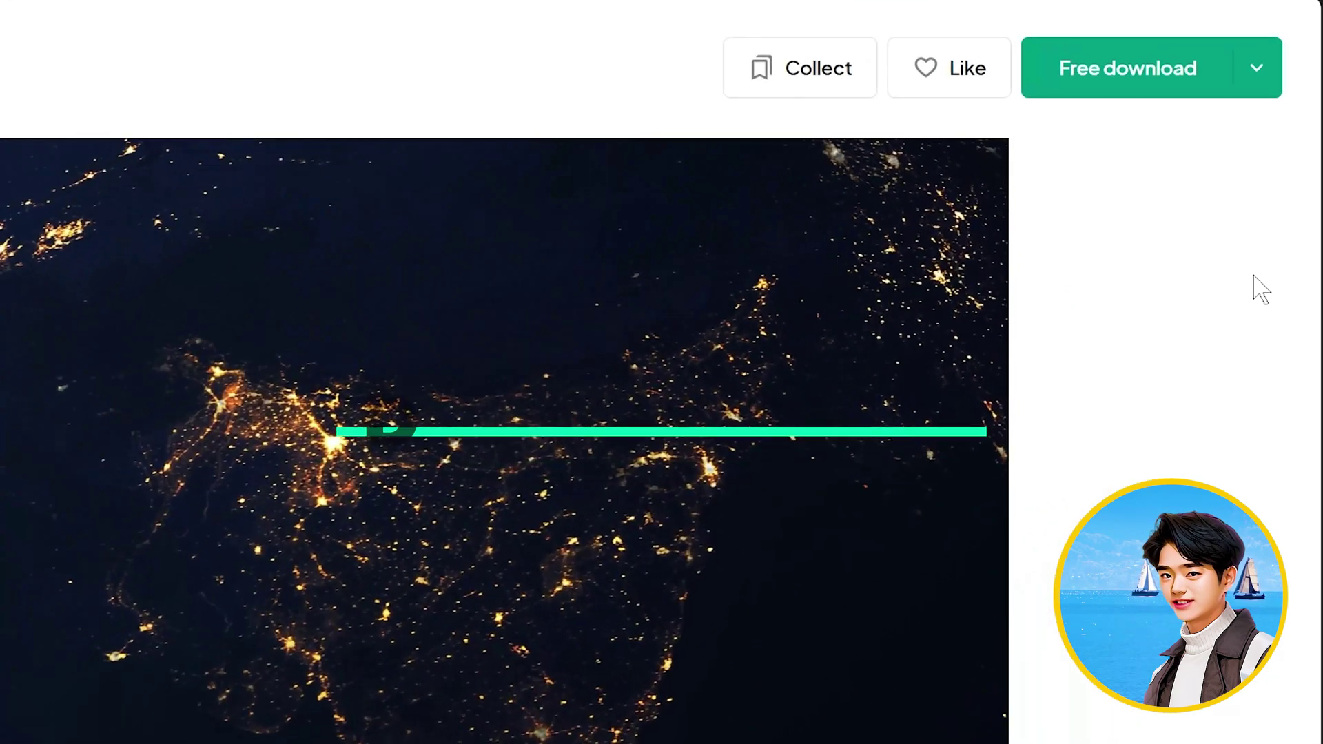
left_click(1280, 73)
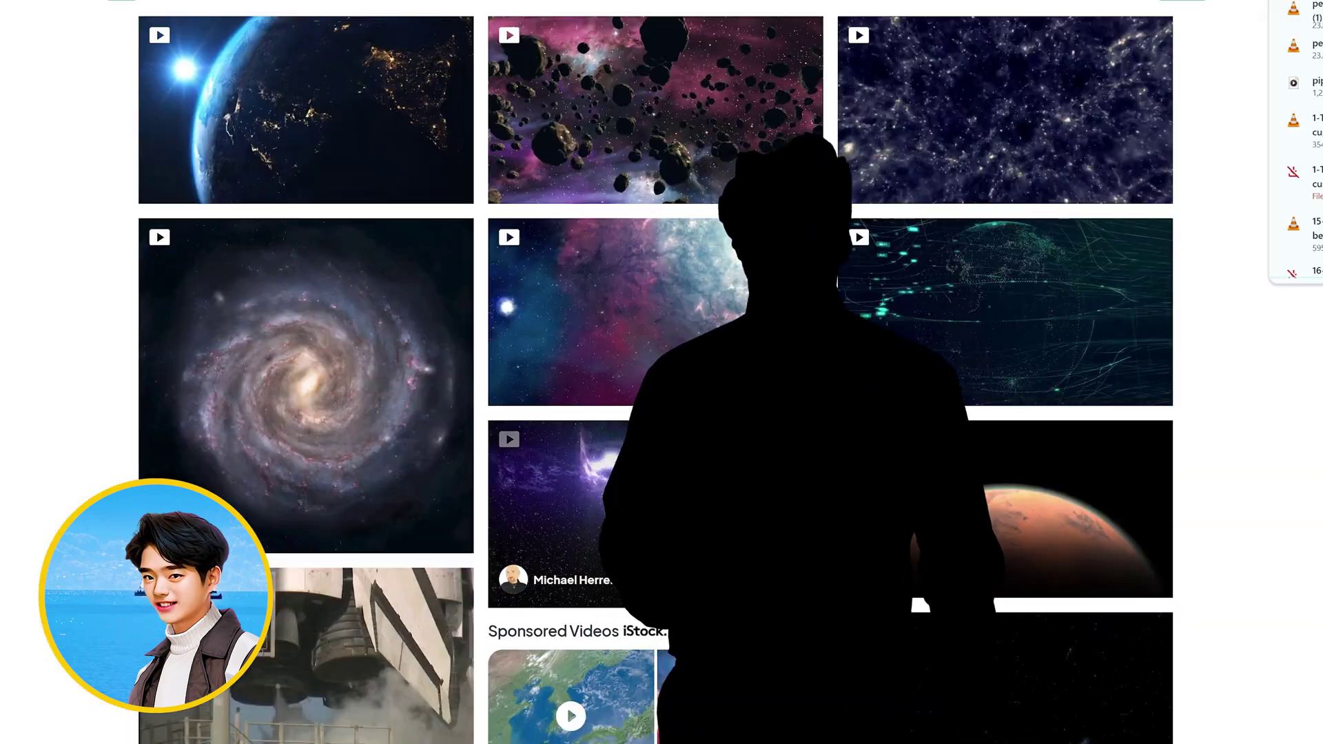
scroll(1007, 344, "down", 10)
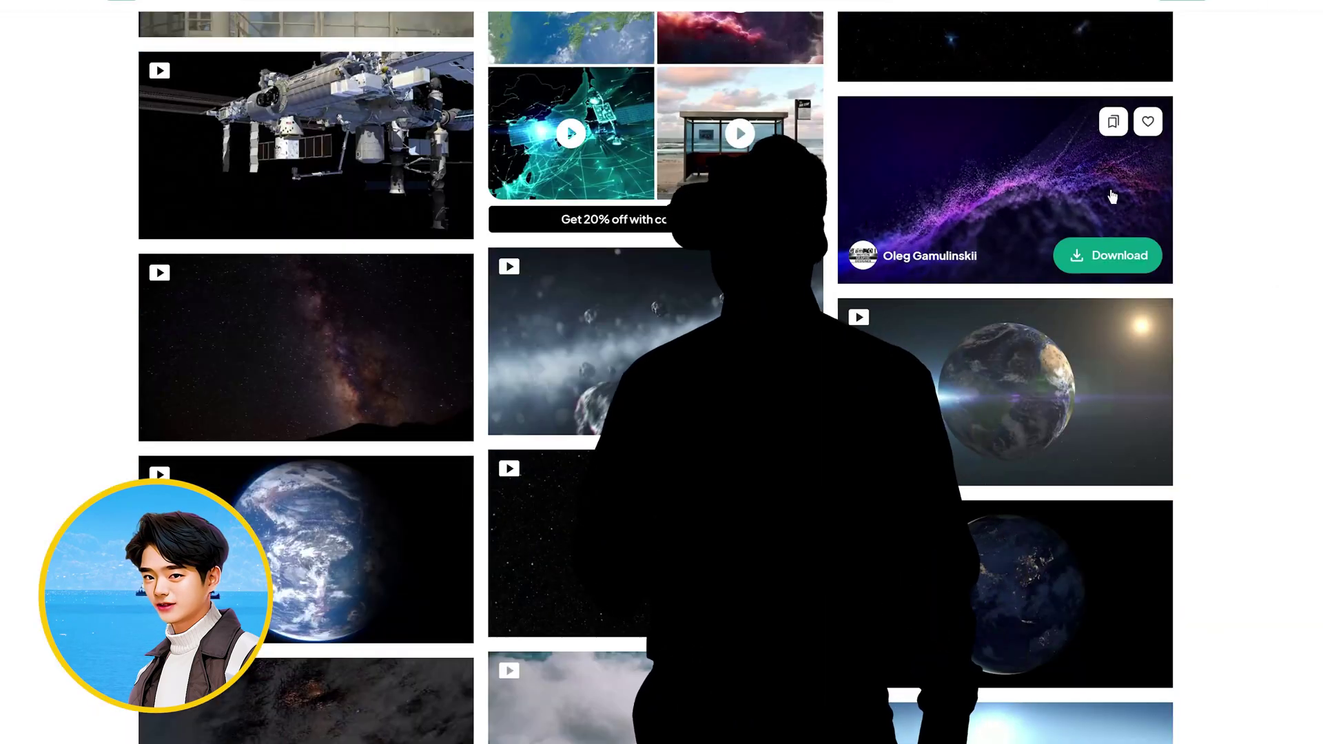
scroll(1006, 344, "down", 5)
scroll(1006, 345, "down", 5)
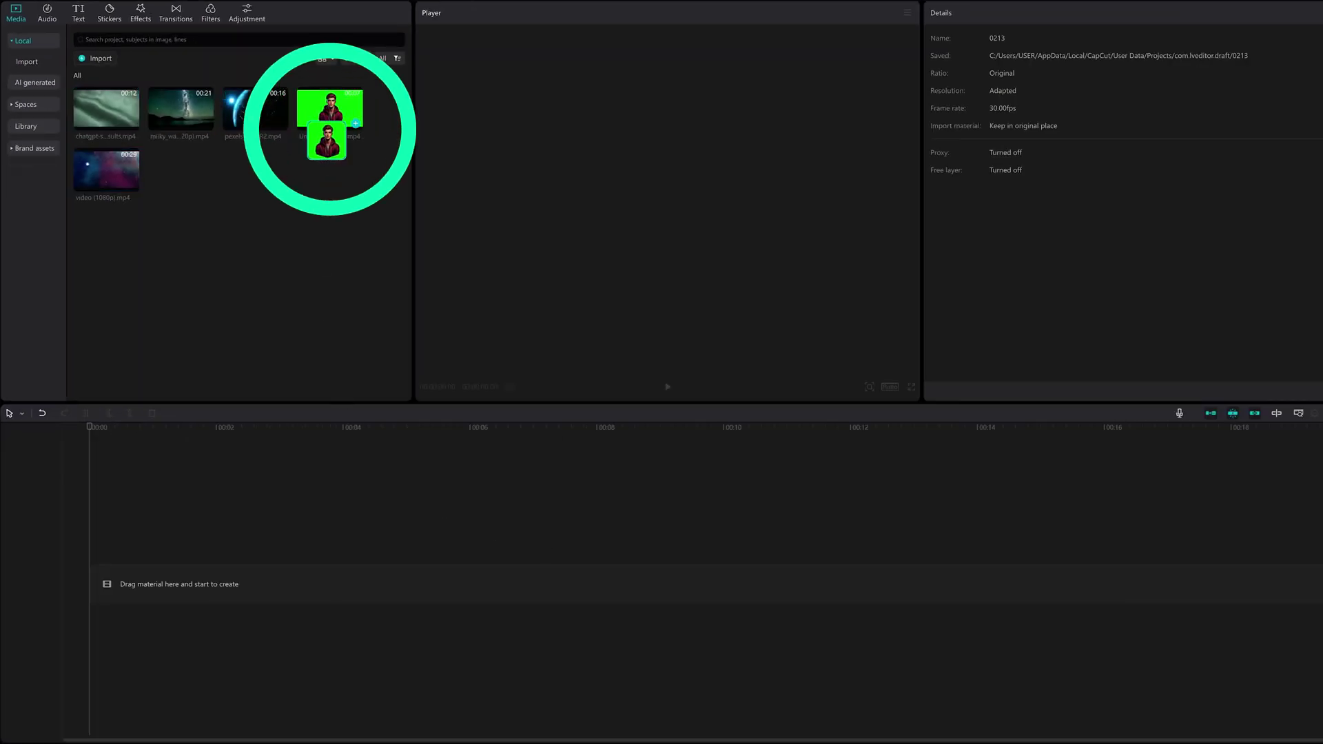
Step: Drag the green-screen avatar video from the Media panel onto the timeline
mouse_move(326, 137)
left_mouse_down()
mouse_move(139, 540)
mouse_move(105, 539)
left_mouse_up()
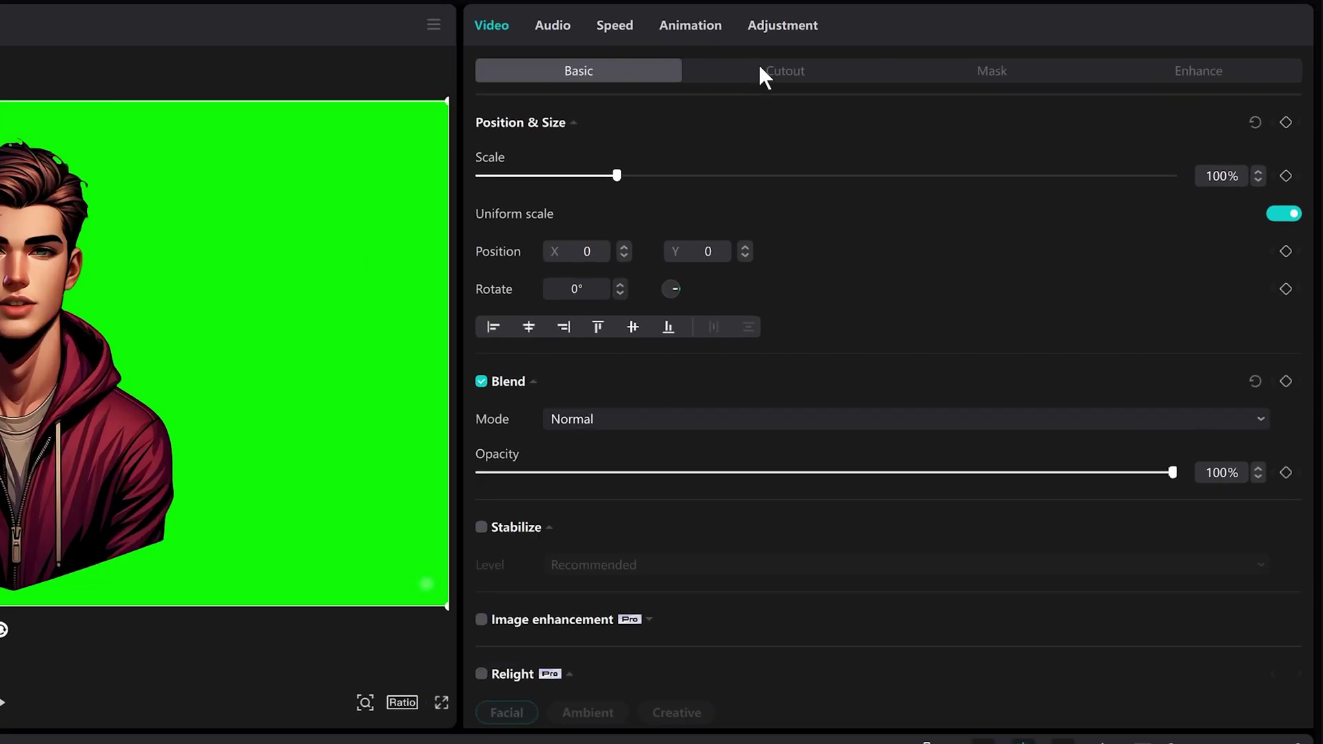
Step: Chroma-key the sampled green backdrop with Strength and Shadow both at 100
left_click(759, 66)
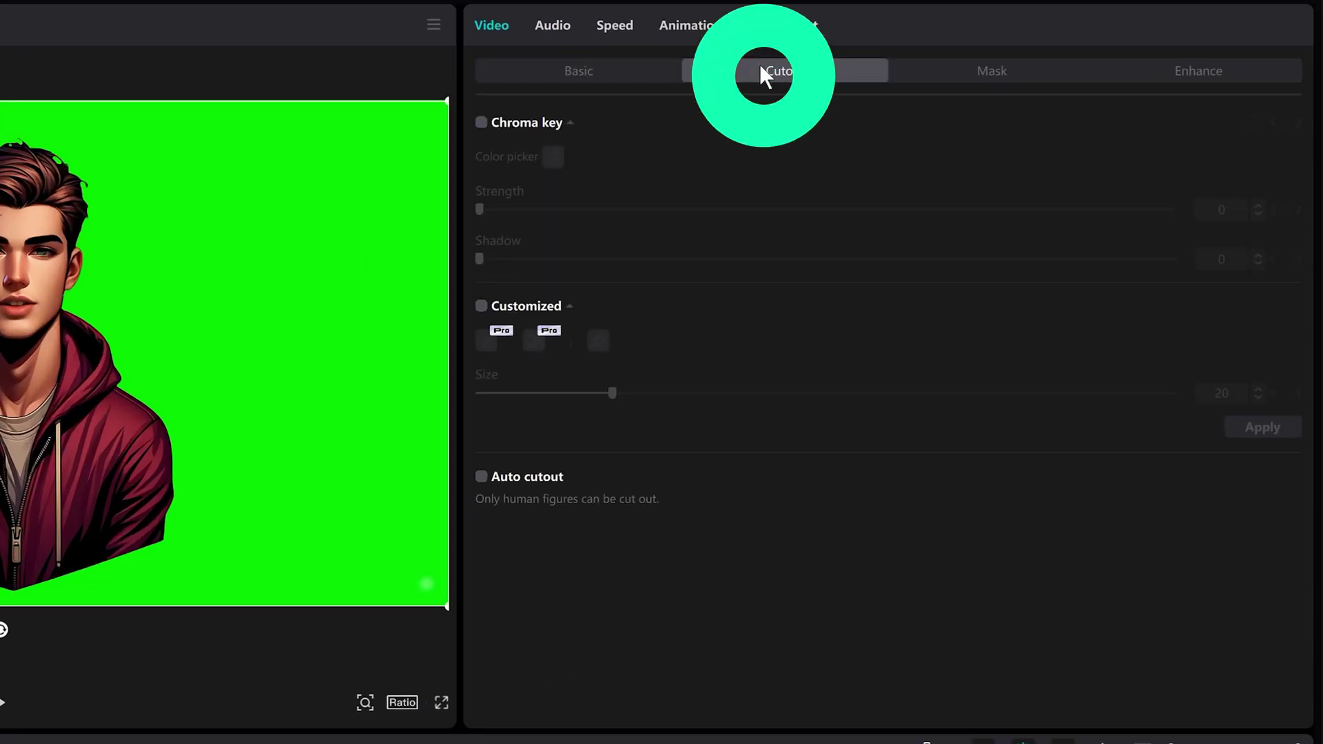
left_click(481, 123)
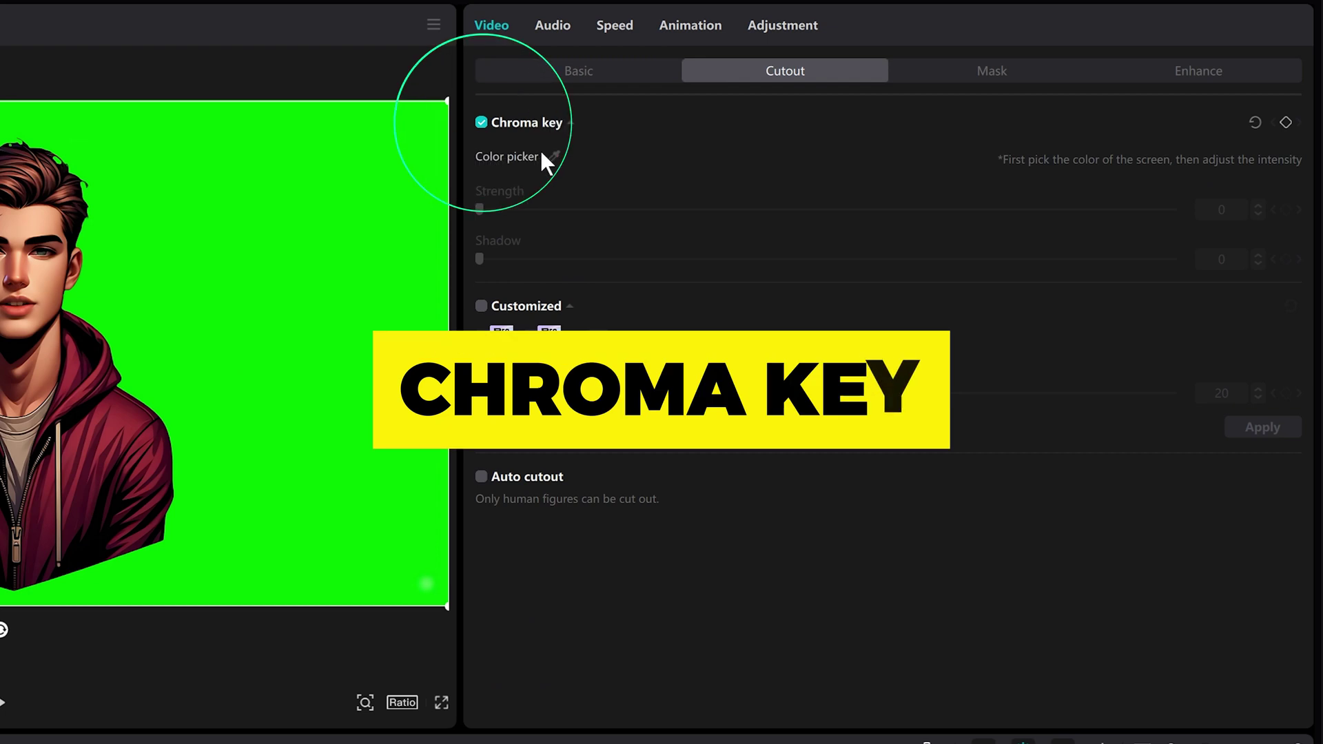
left_click(552, 155)
left_click(398, 349)
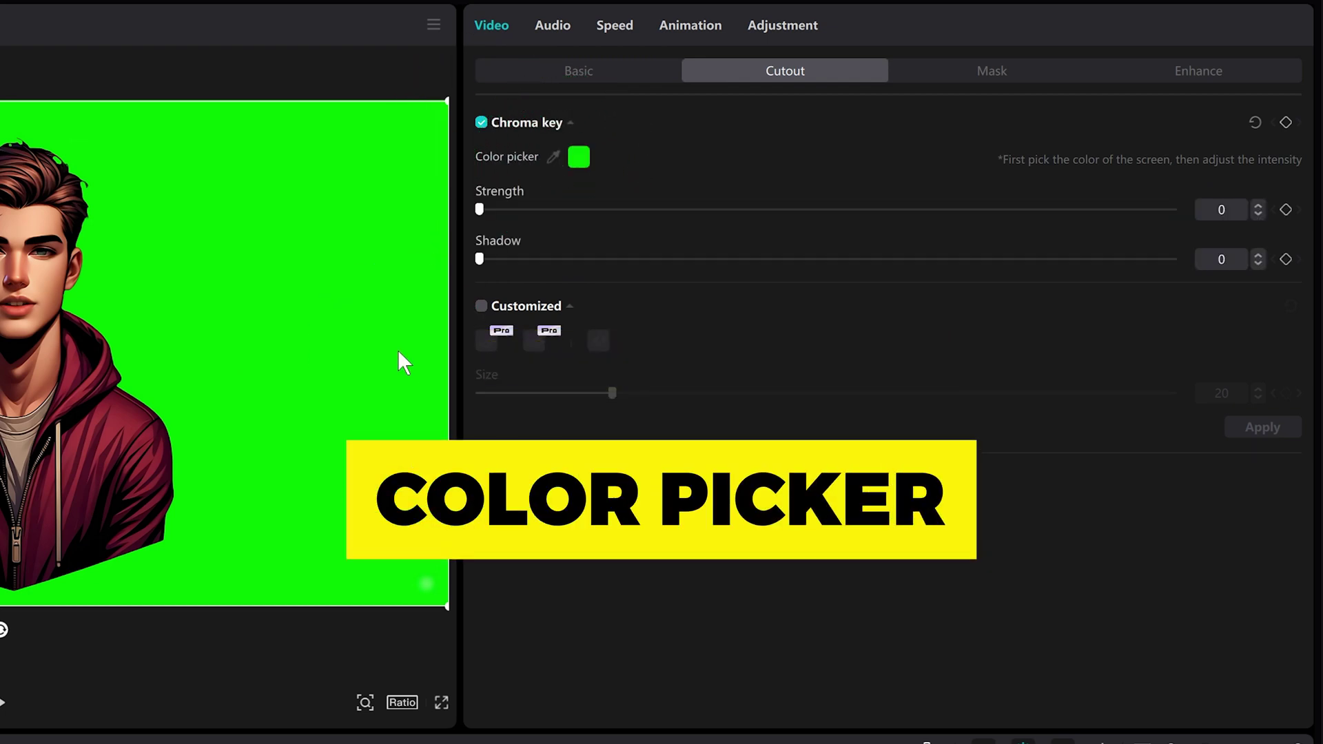
left_click_drag(480, 209, 960, 209)
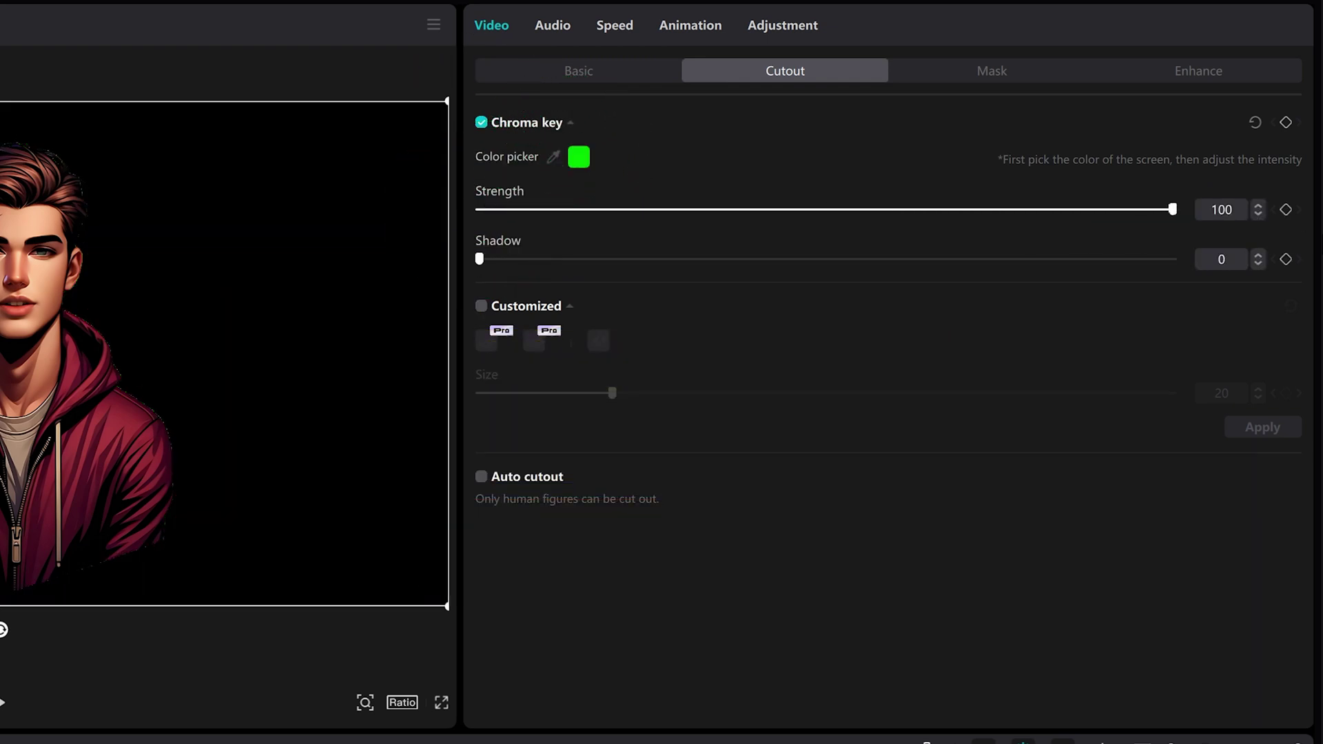
left_click_drag(480, 259, 1091, 259)
left_click_drag(1183, 305, 1245, 306)
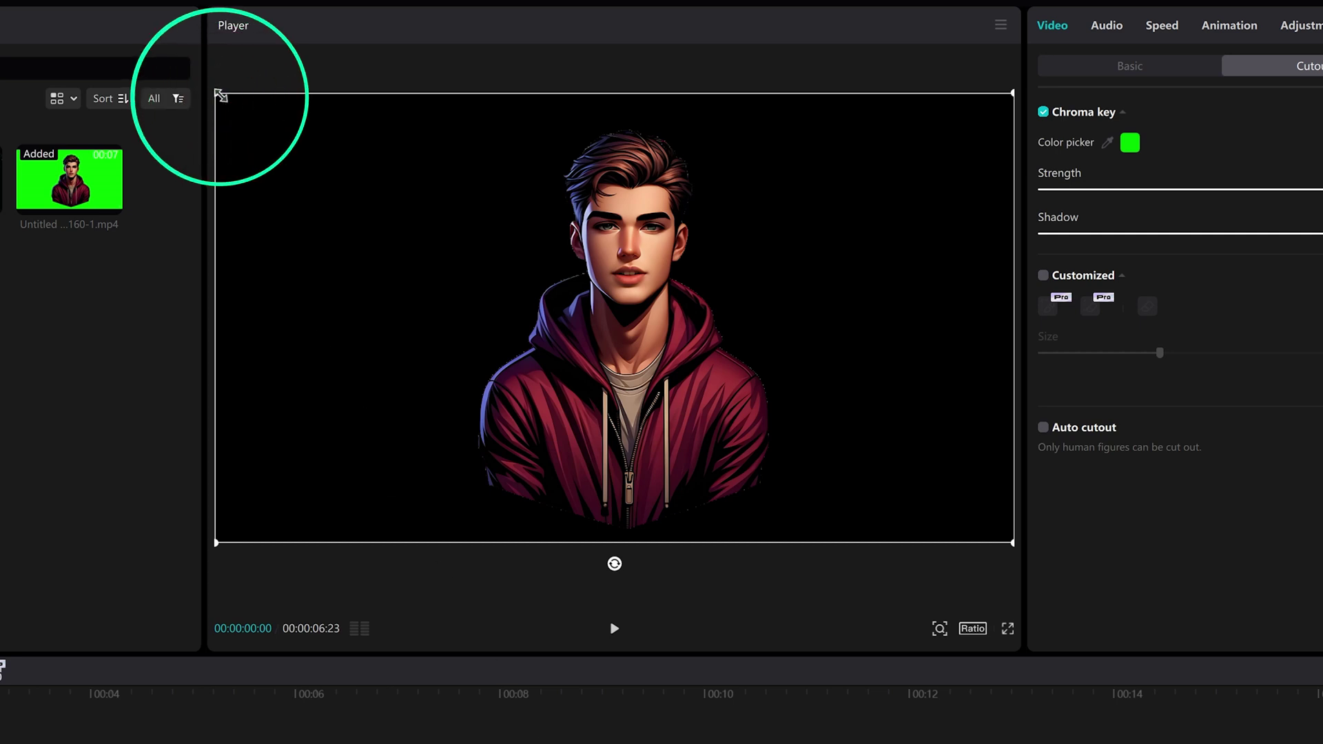
Step: Scale the avatar down and position it in the bottom-right corner
left_click_drag(219, 97, 402, 198)
left_click_drag(517, 213, 894, 420)
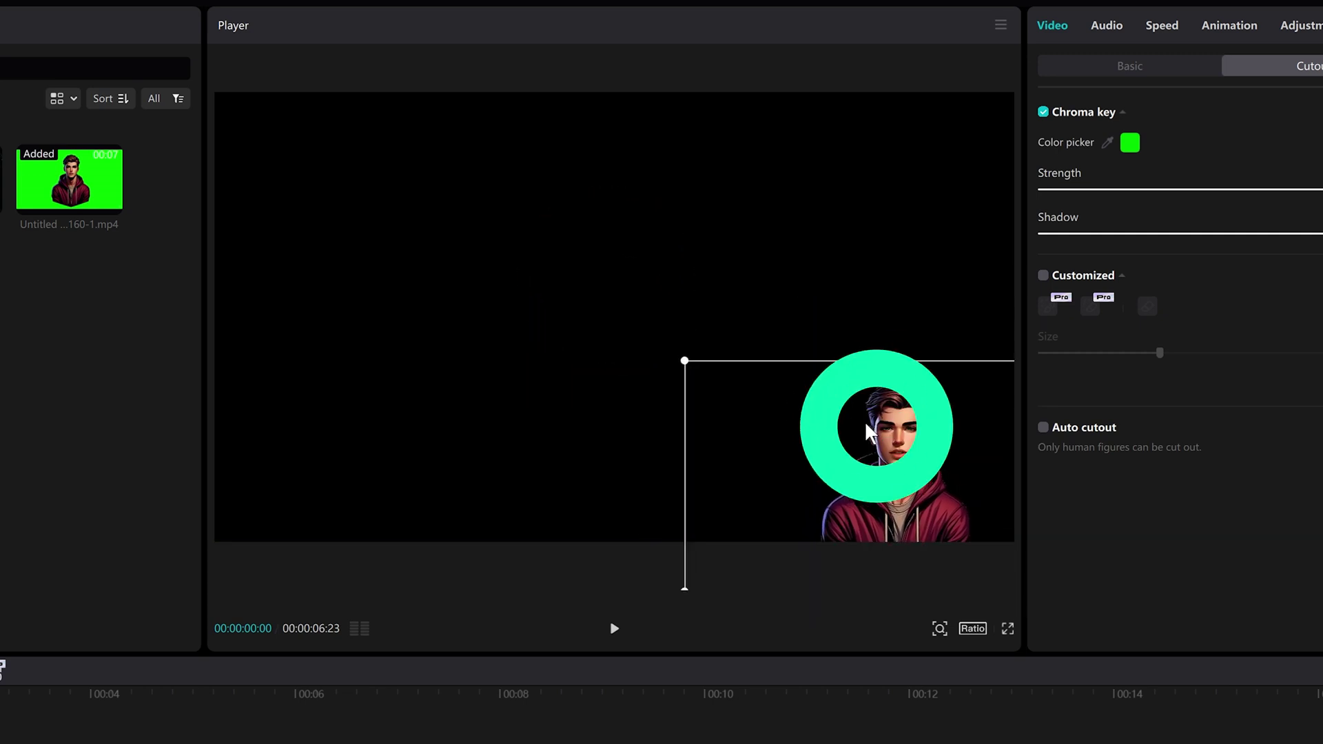
left_click_drag(694, 345, 669, 335)
left_click_drag(894, 433, 910, 457)
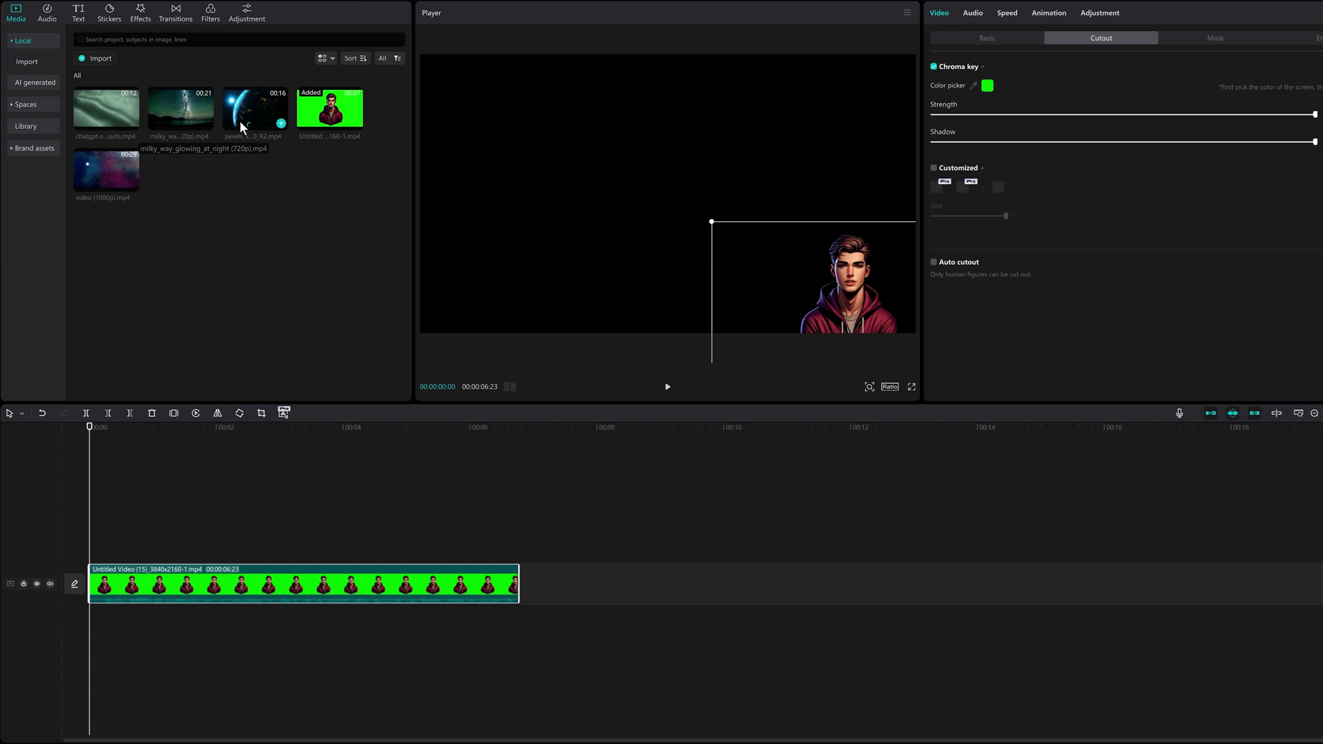
Step: Put the Earth clip on the main track, avatar above, and shrink it bottom-right
left_click_drag(248, 126, 195, 593)
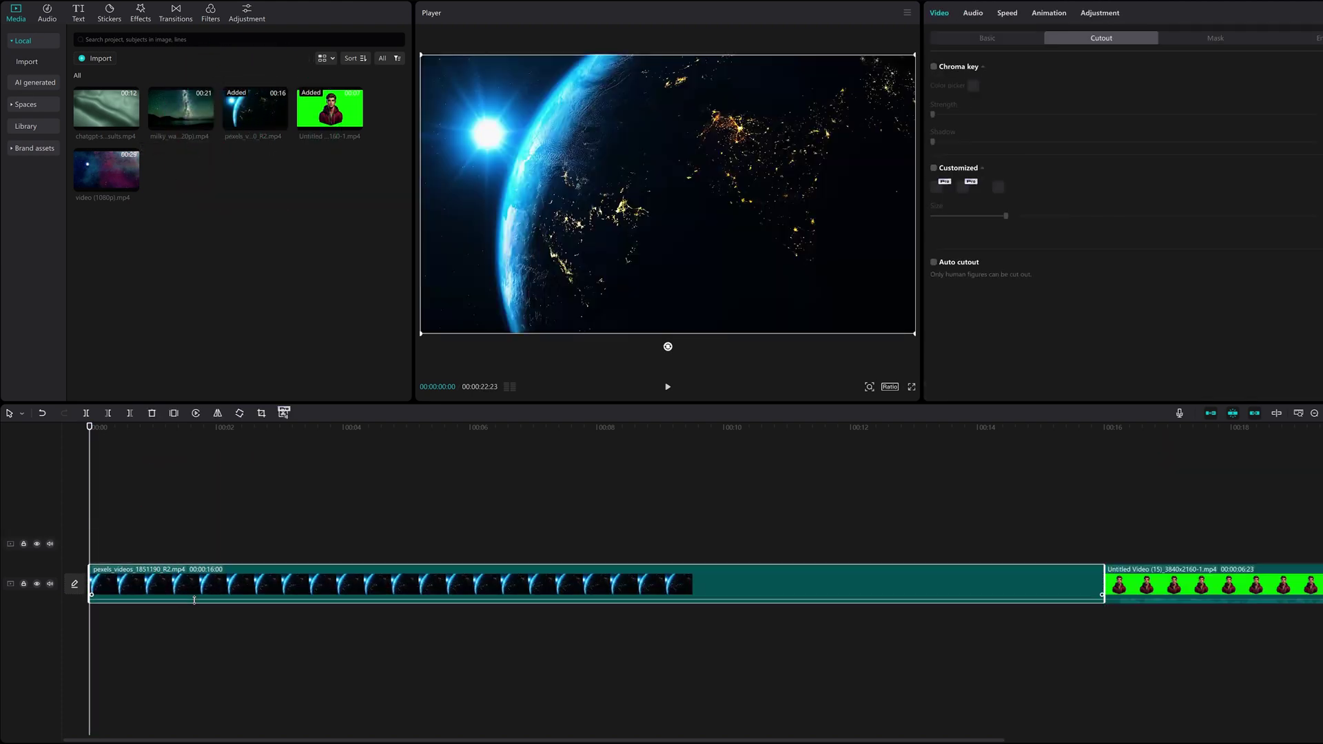
left_click_drag(1144, 584, 12, 543)
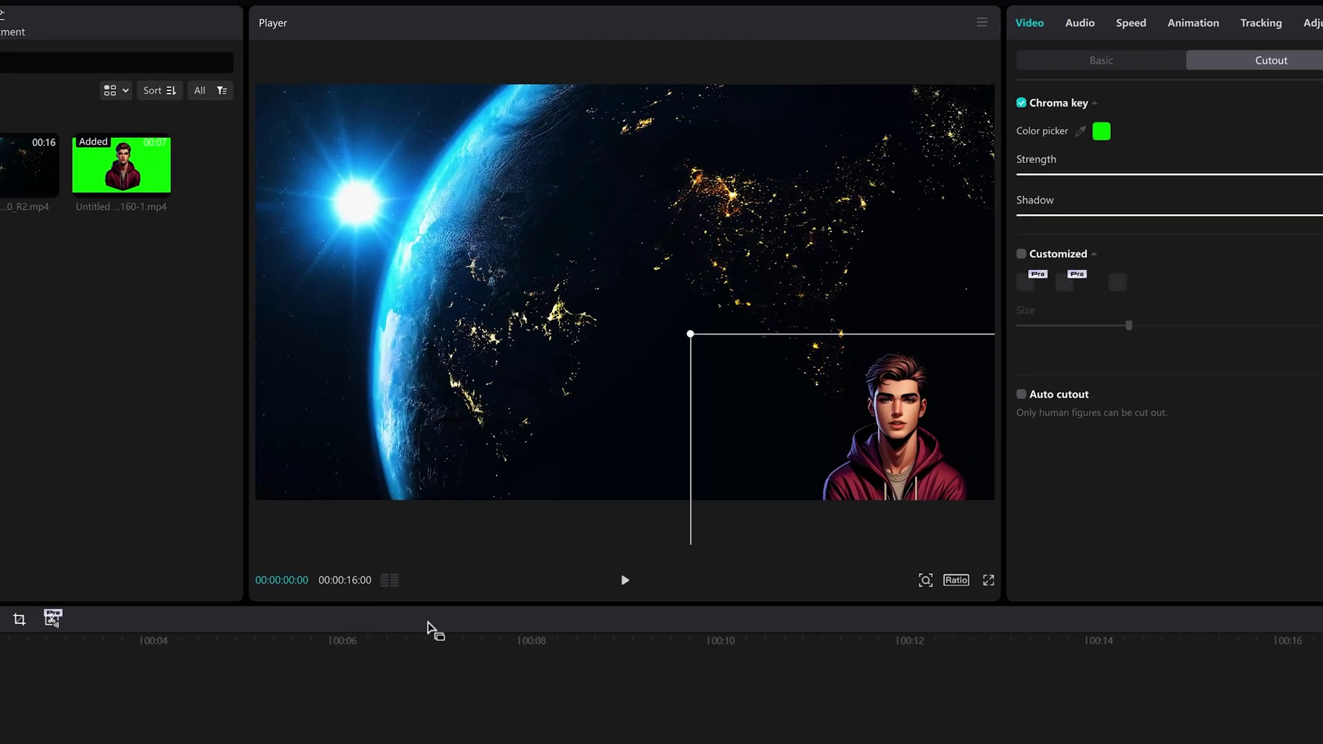
left_click(507, 175)
left_click_drag(420, 54, 746, 208)
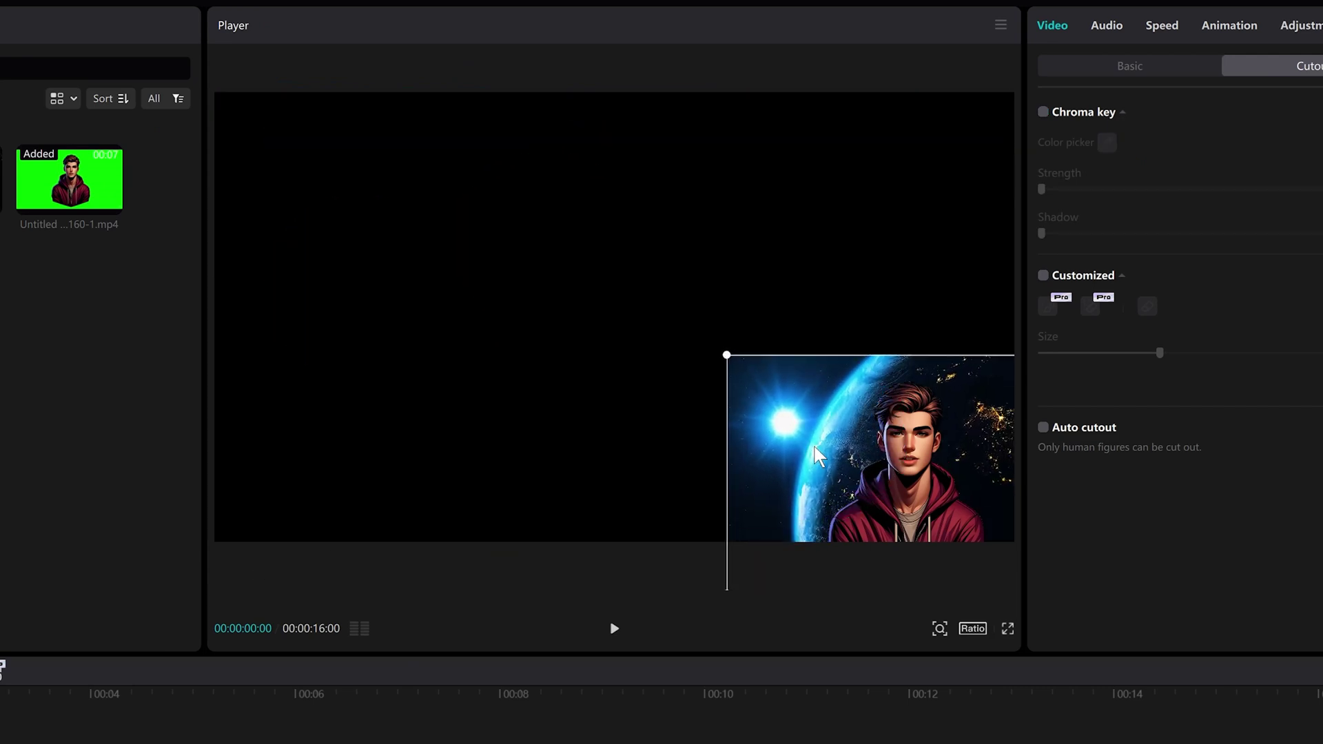
Step: Split the Earth clip at the avatar's end and delete the rest
left_click(373, 693)
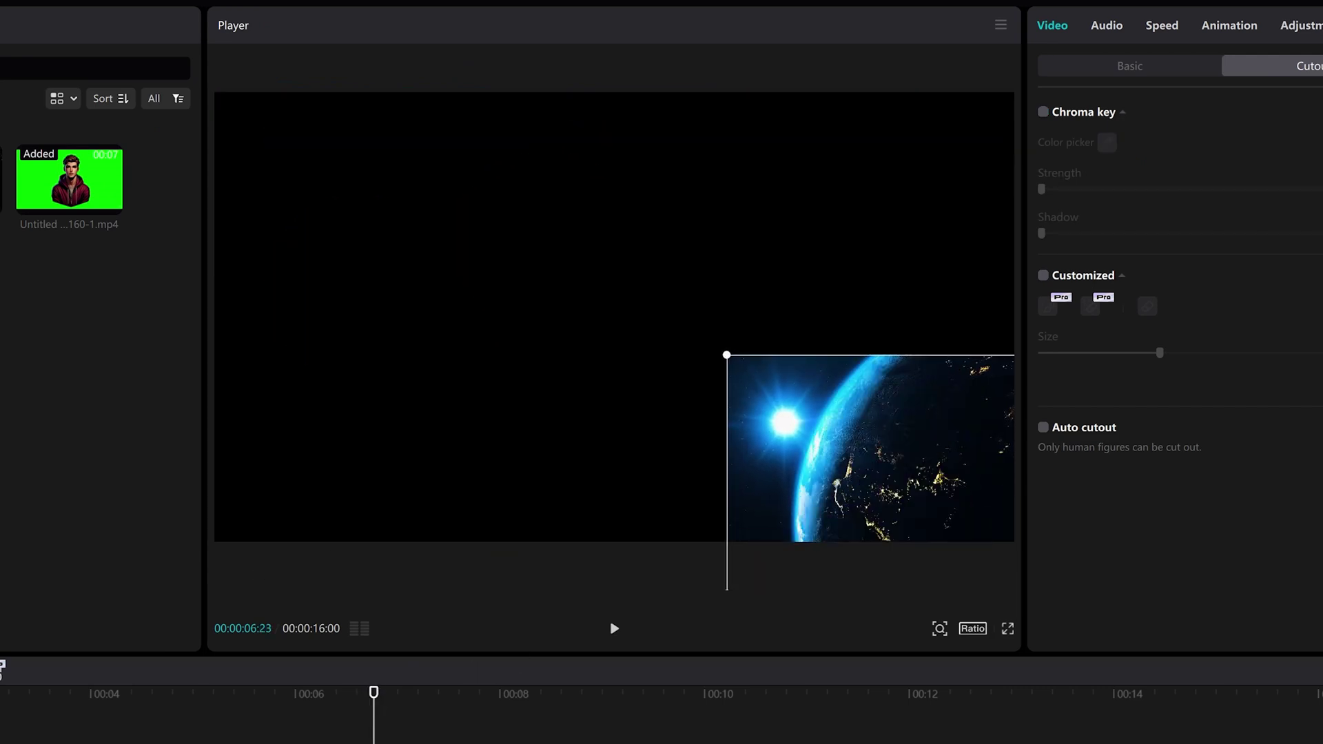
left_click_drag(374, 720, 303, 719)
left_click(803, 417)
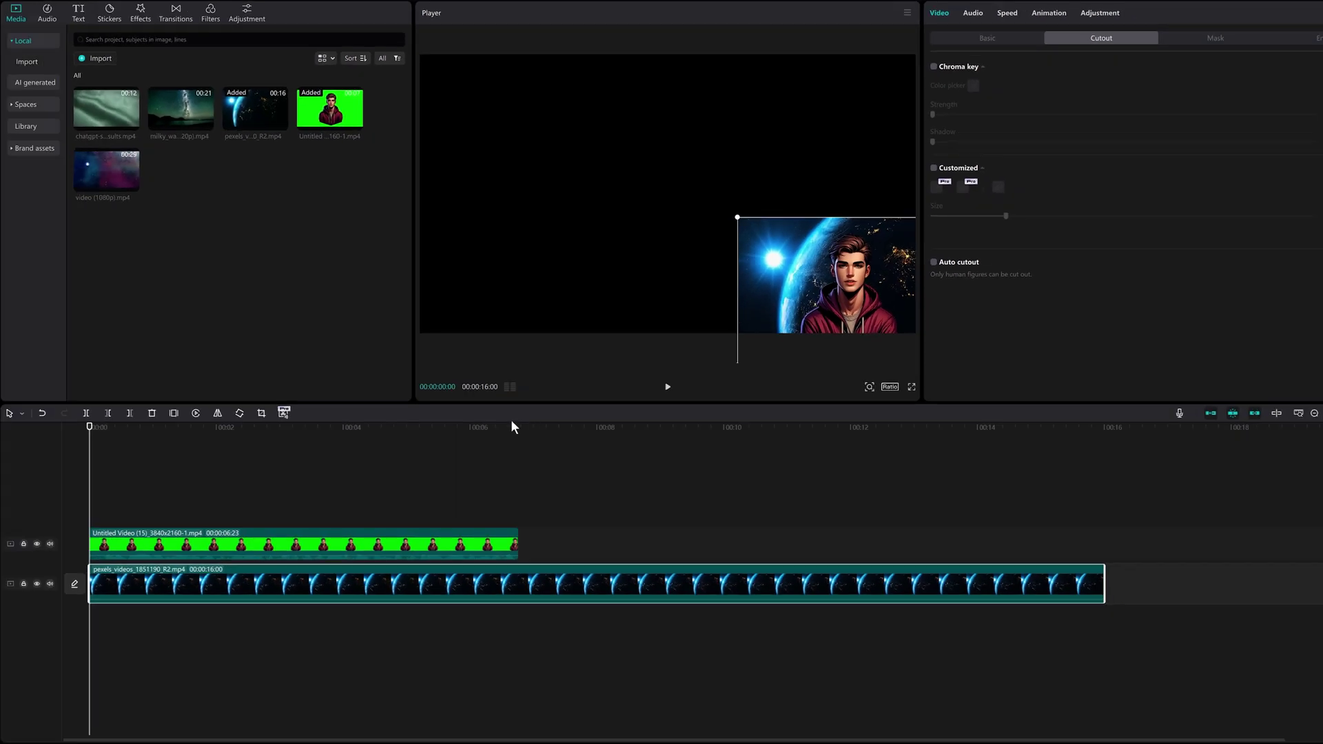
left_click(518, 429)
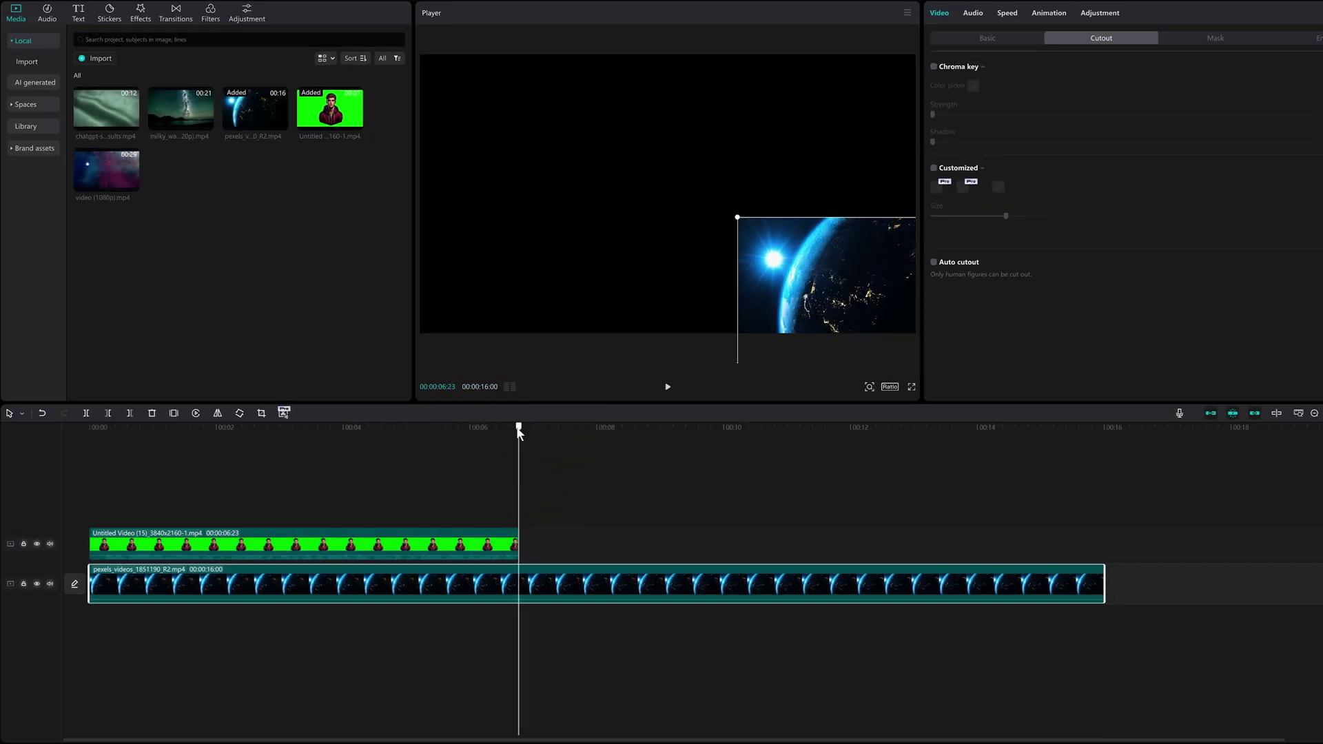
left_click(108, 413)
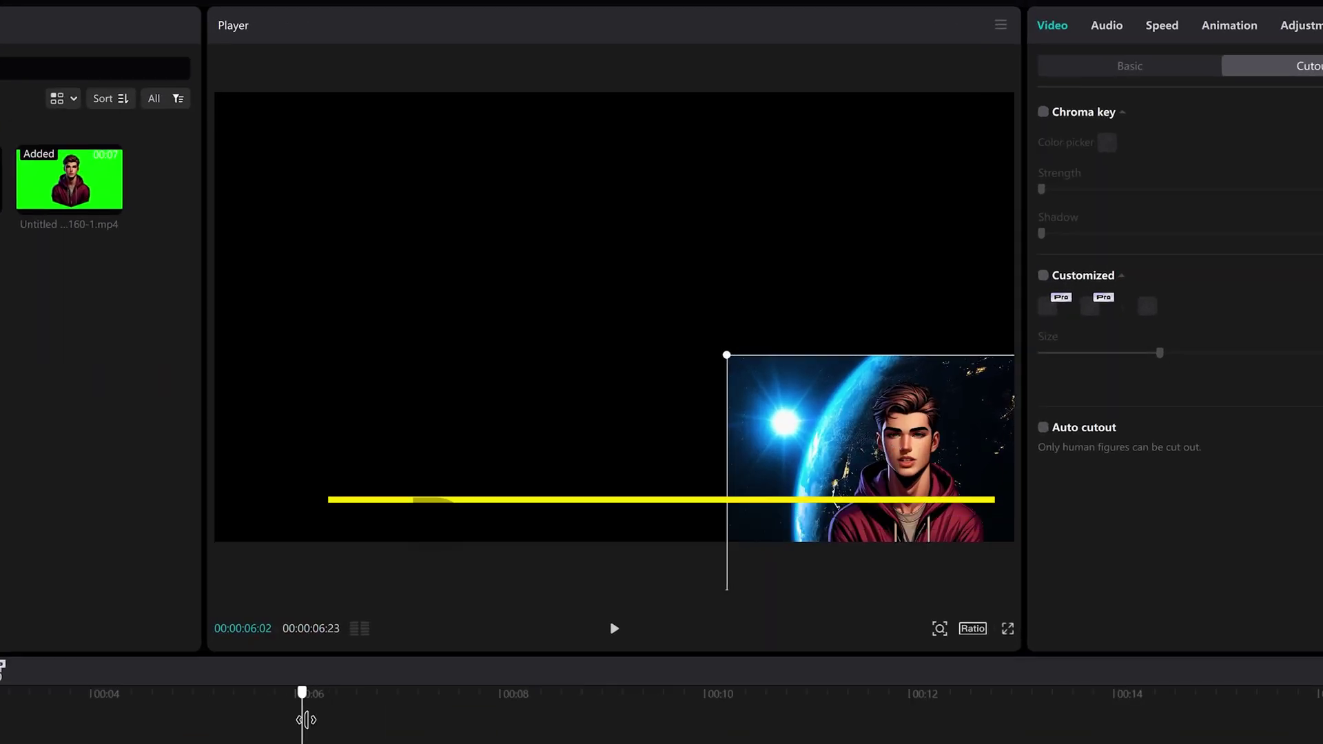
left_click_drag(306, 720, 320, 719)
Step: Nudge the Earth clip up and right behind the avatar
left_click(810, 388)
left_click(777, 584)
left_click(817, 437)
left_click_drag(817, 434, 833, 423)
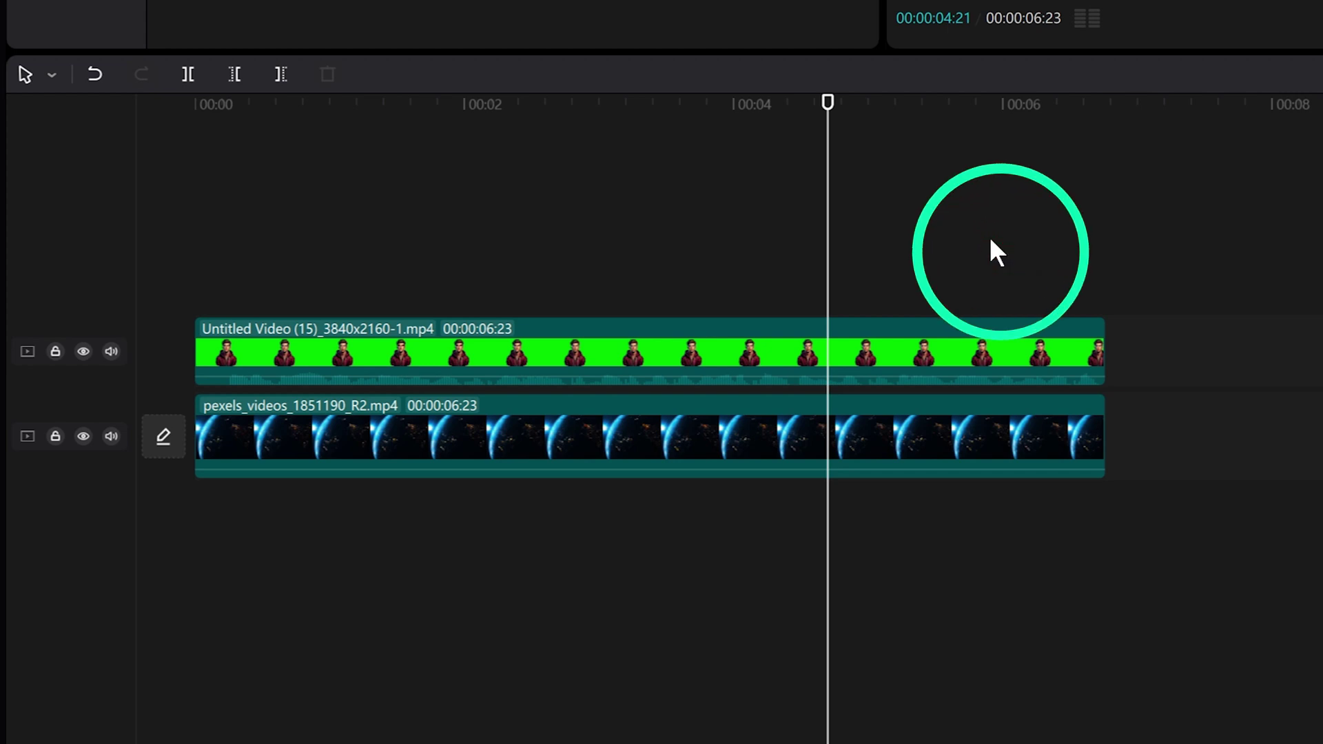
Step: Box-select the avatar and Earth clips and make them a compound clip
left_click_drag(990, 239, 687, 466)
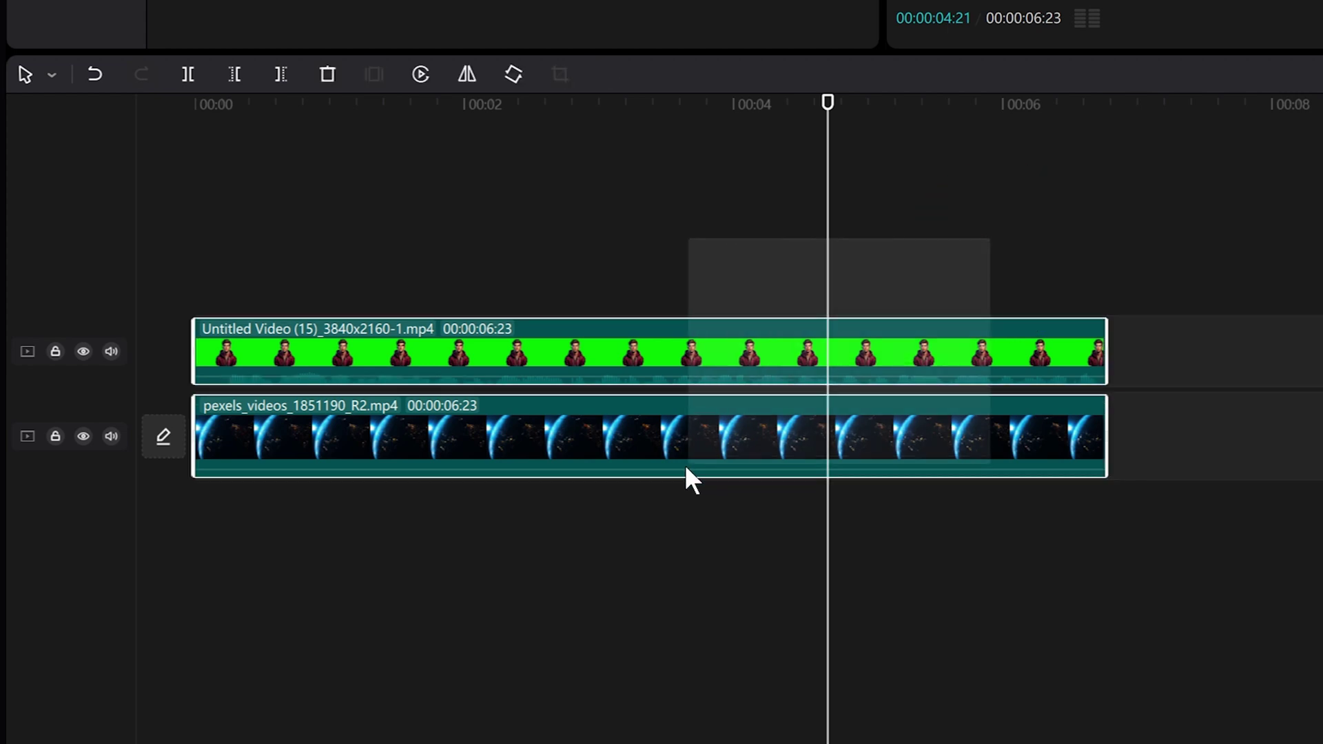
right_click(662, 342)
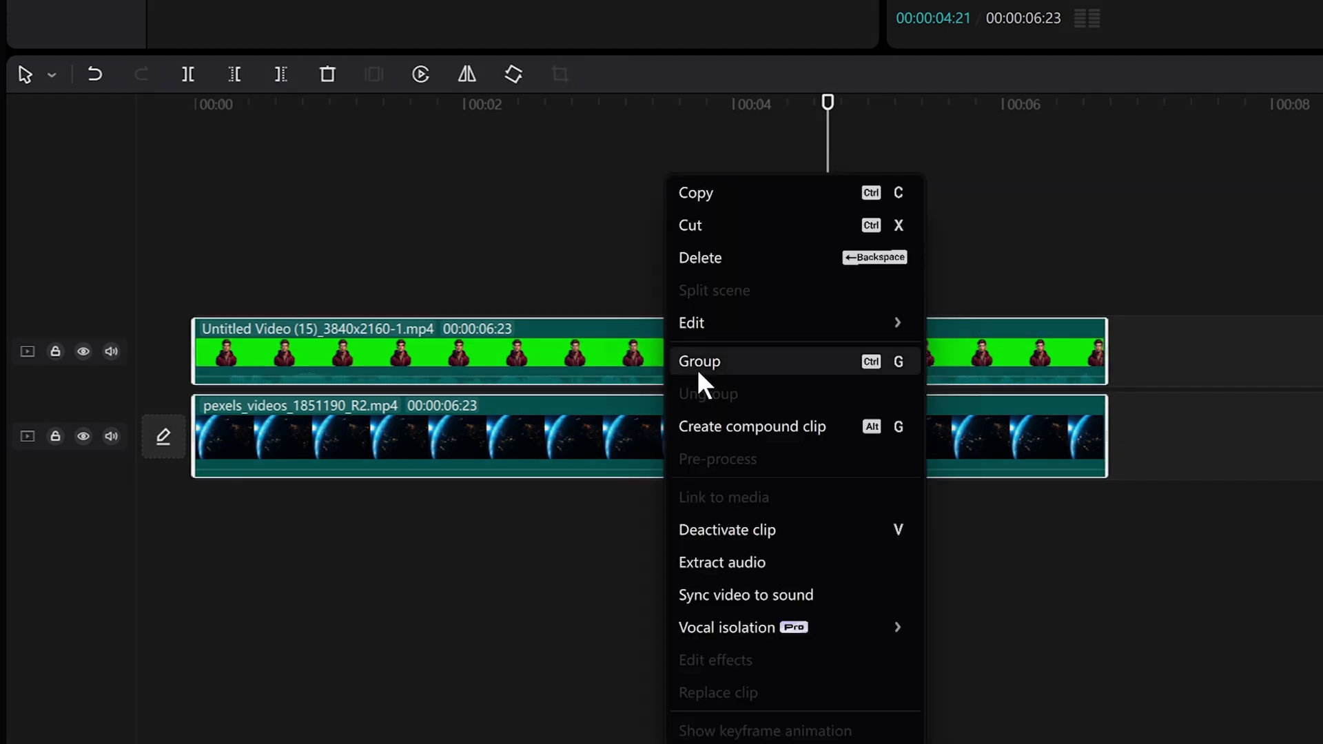
left_click(731, 431)
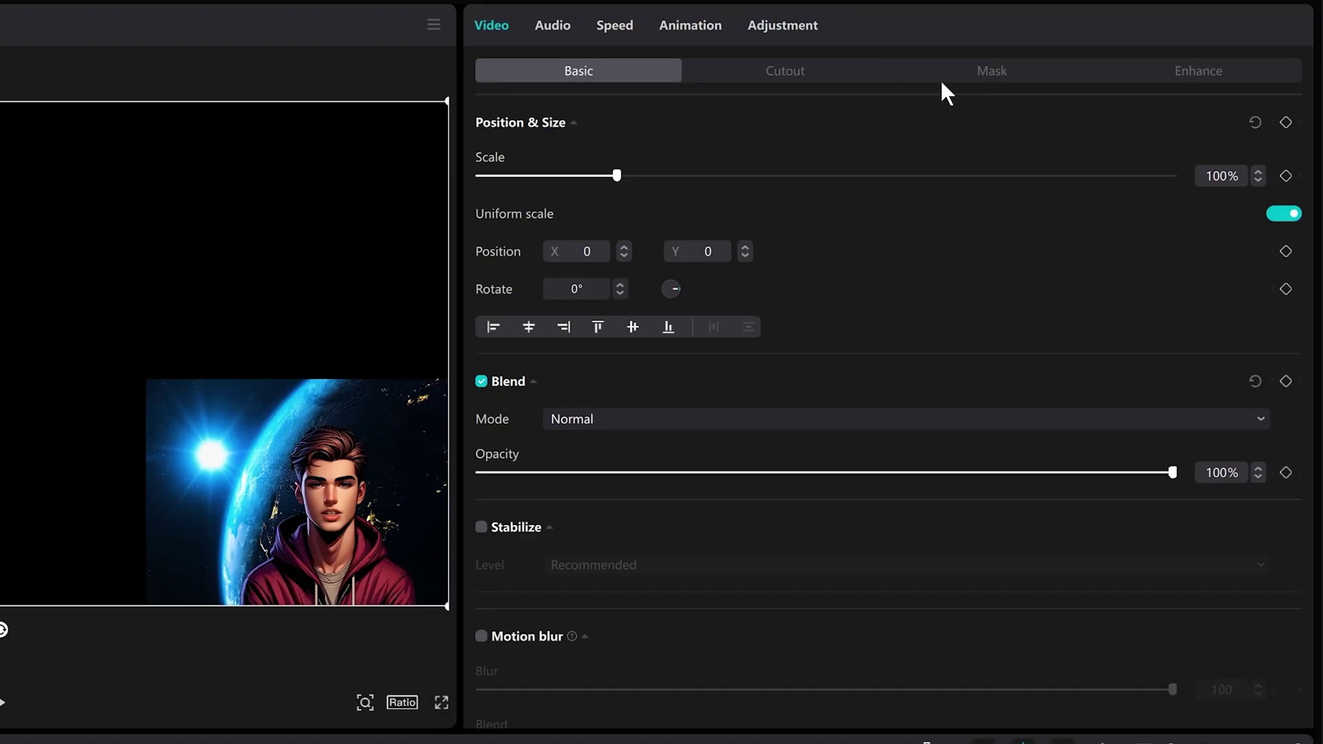
Step: Apply a Circle mask to the compound clip after trying rectangle and heart
left_click(955, 77)
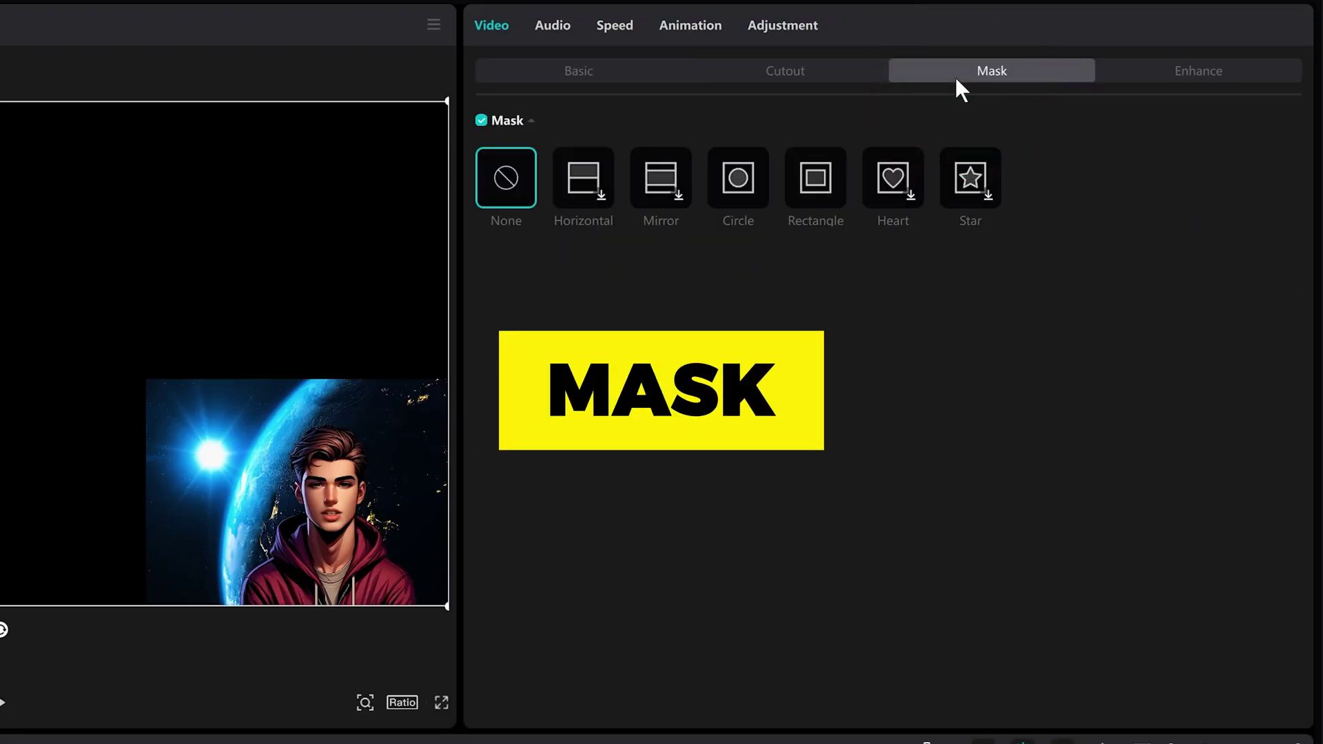
left_click(738, 191)
left_click(812, 188)
left_click(891, 179)
left_click(737, 182)
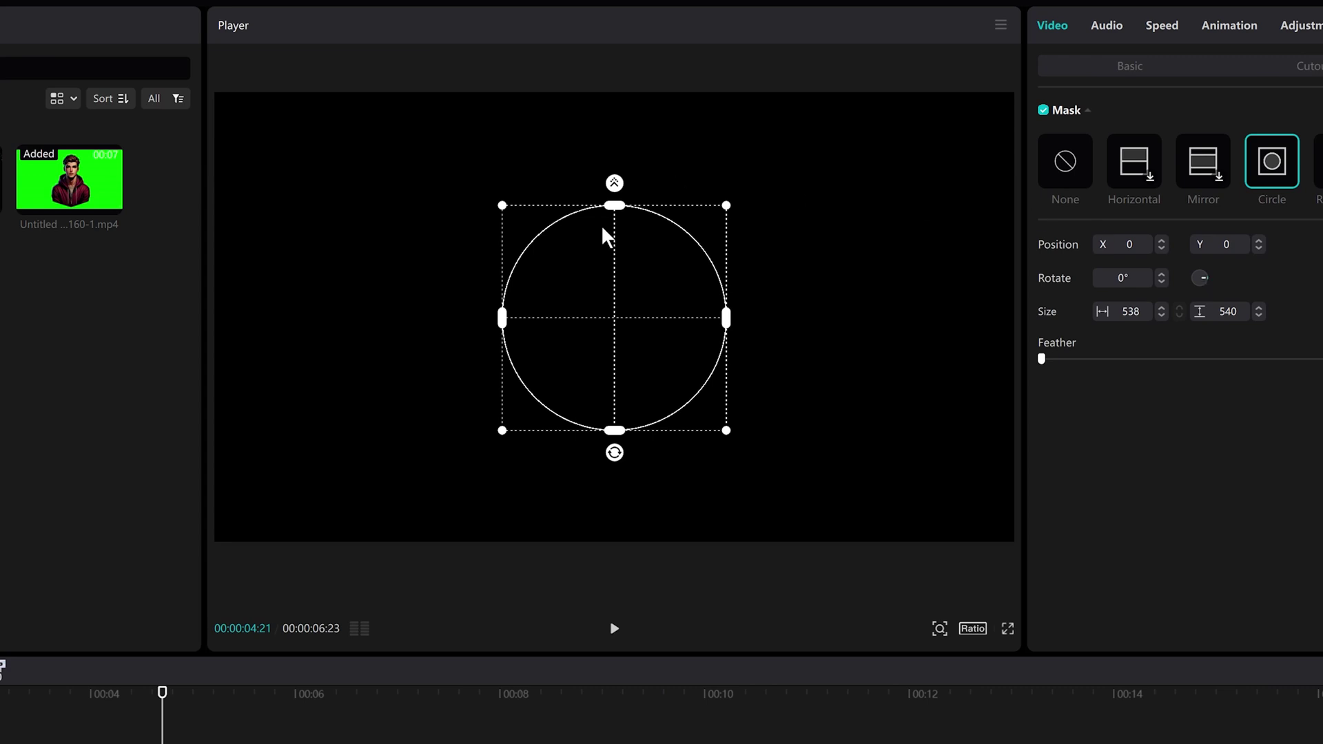
Step: Resize the circle mask to about 394×396 and raise it over the avatar's face
left_click_drag(569, 276, 841, 410)
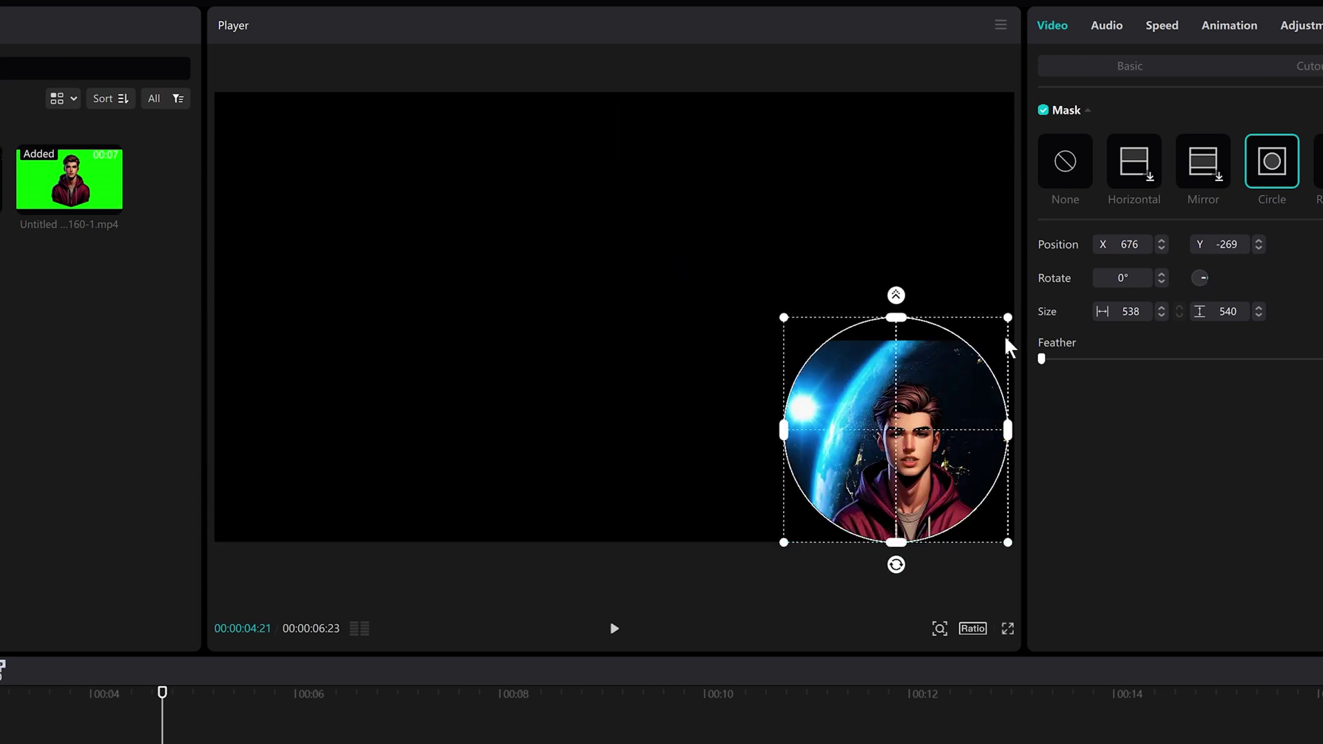
left_click_drag(1008, 318, 991, 372)
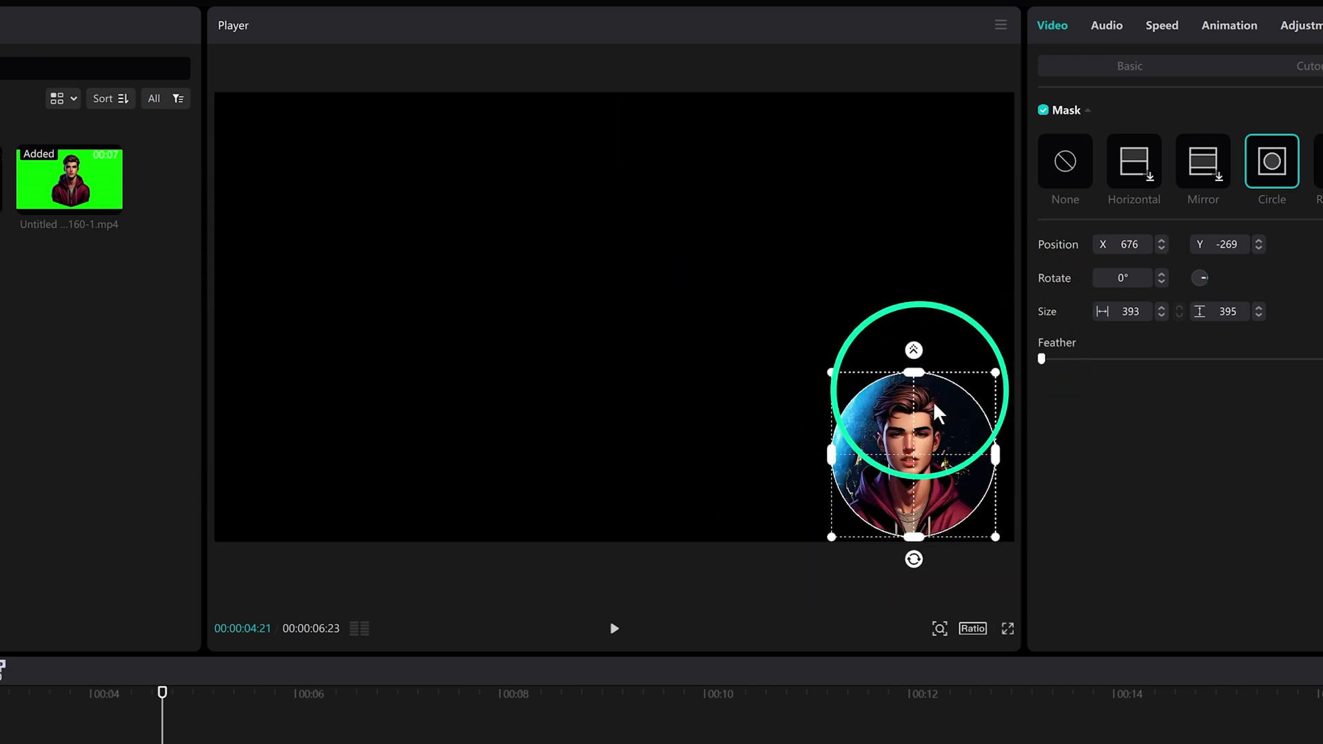
left_click_drag(827, 373, 817, 367)
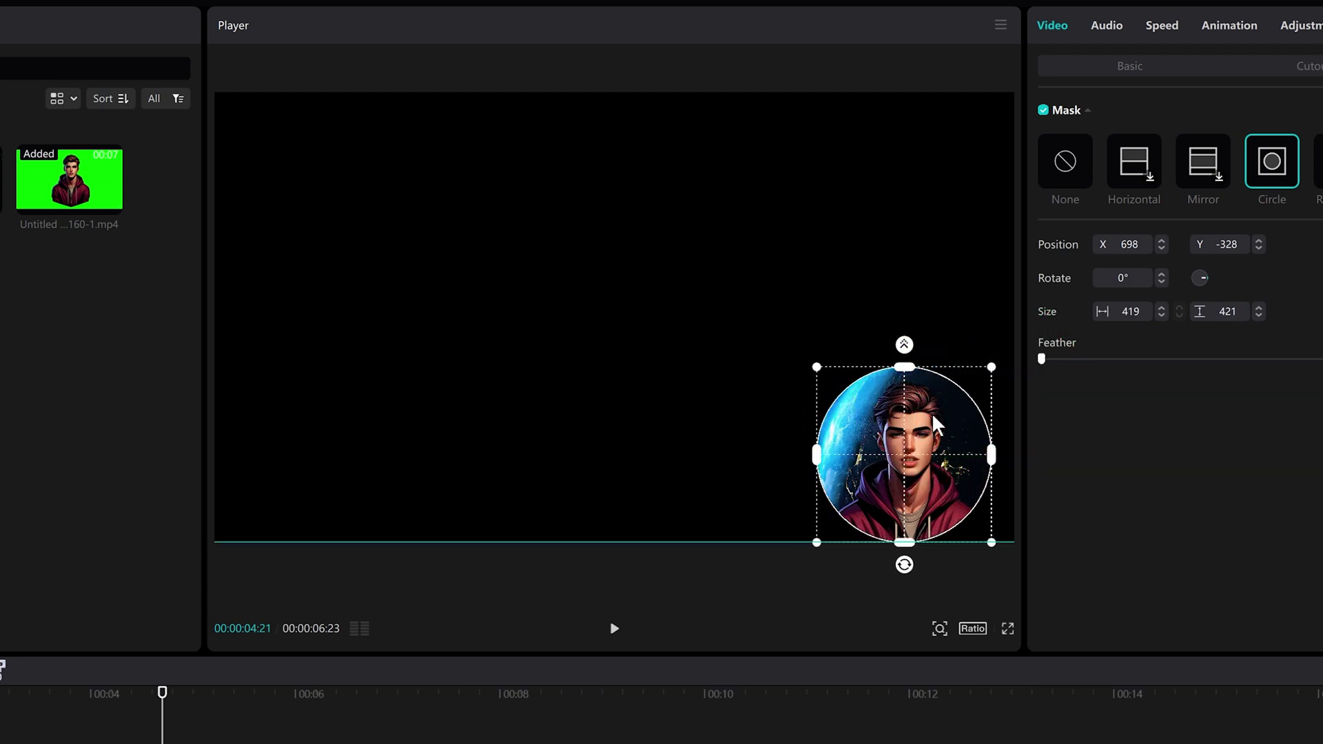
left_click_drag(936, 420, 943, 417)
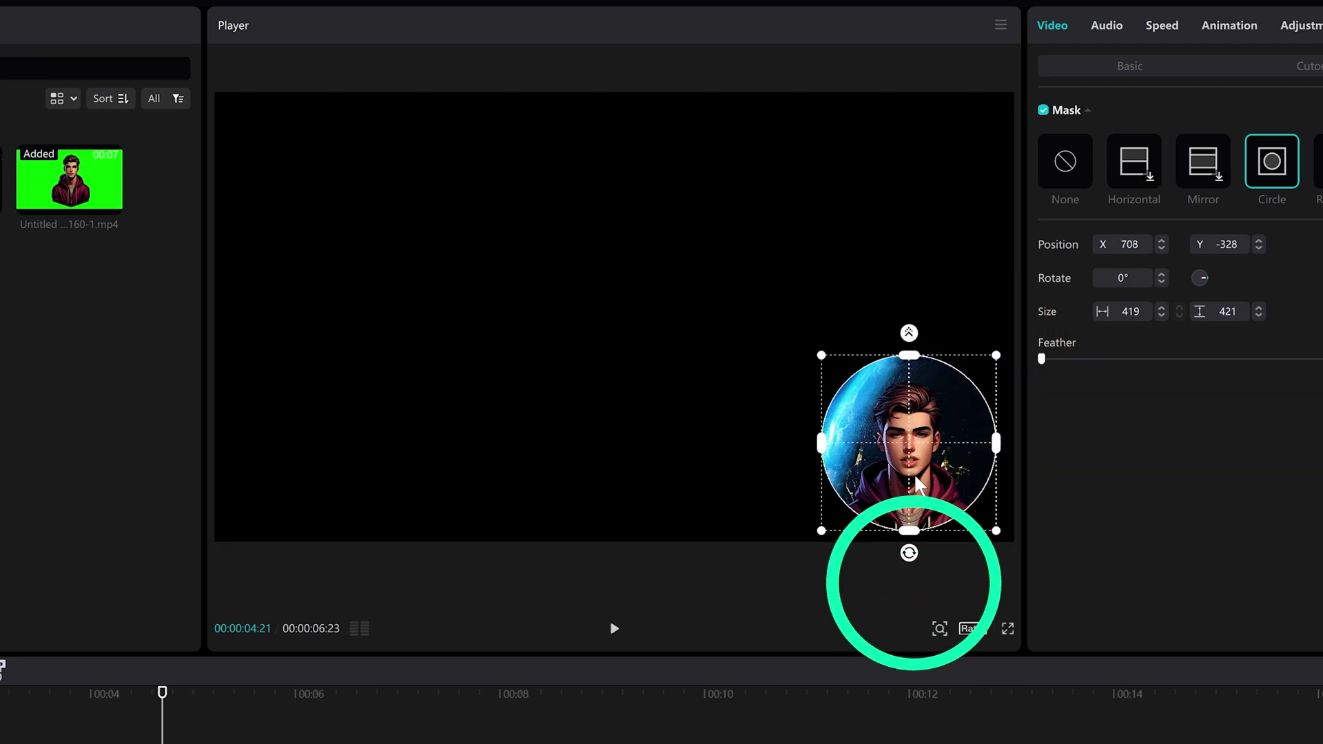
left_click_drag(910, 569, 945, 422)
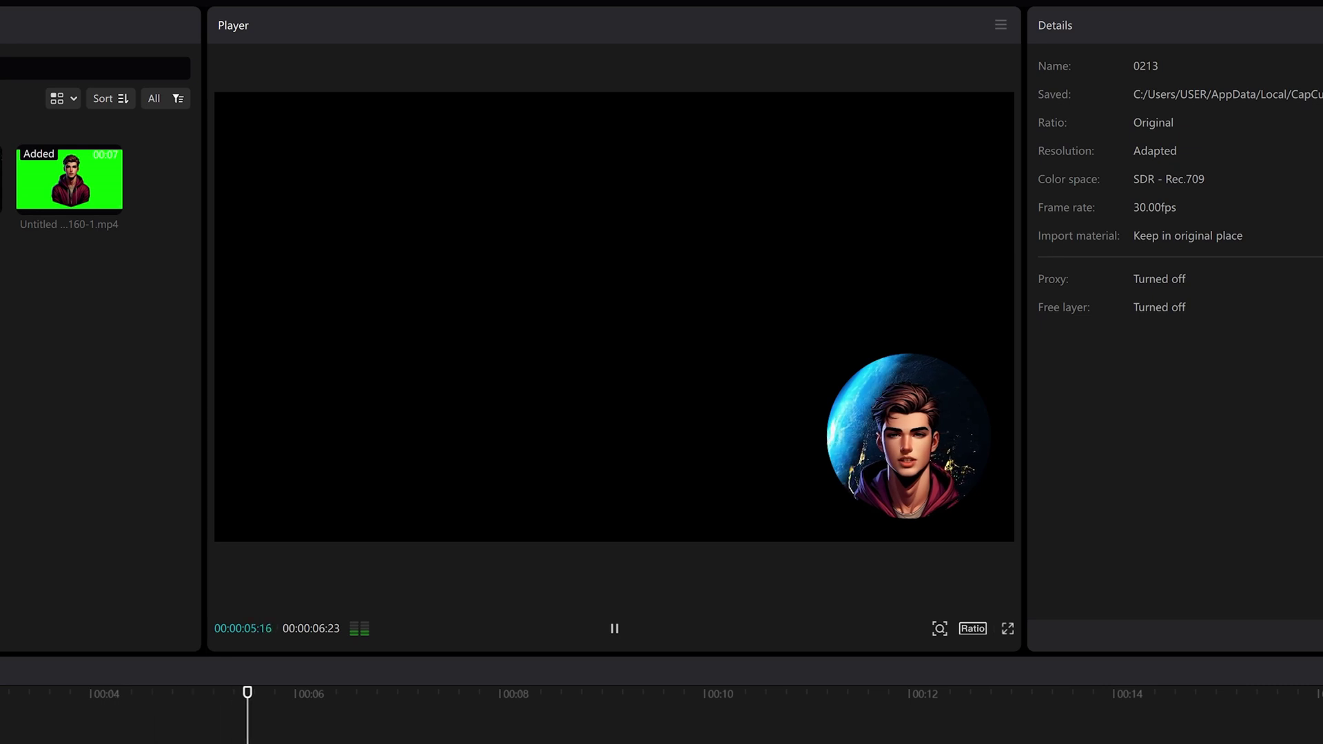
left_click_drag(279, 441, 346, 449)
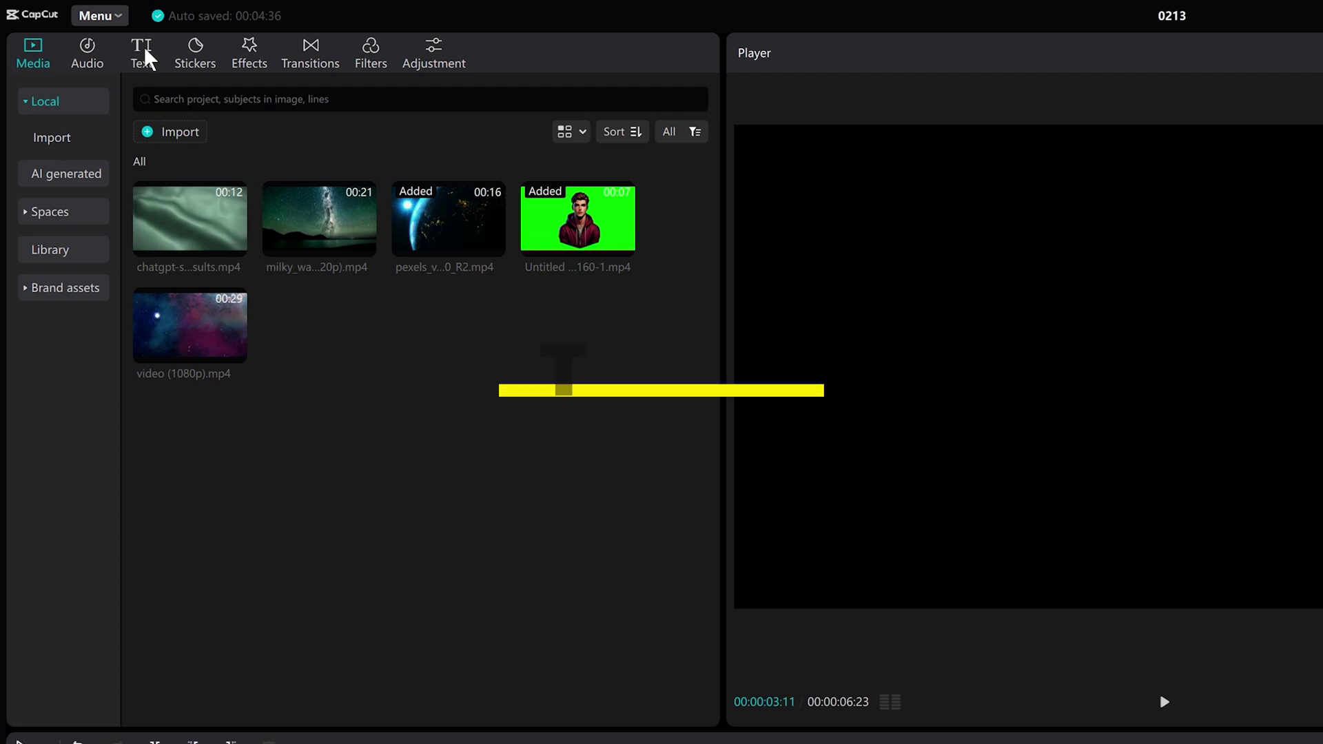
Step: Add a default text clip to the timeline and replace its words with the letter O
left_click(143, 47)
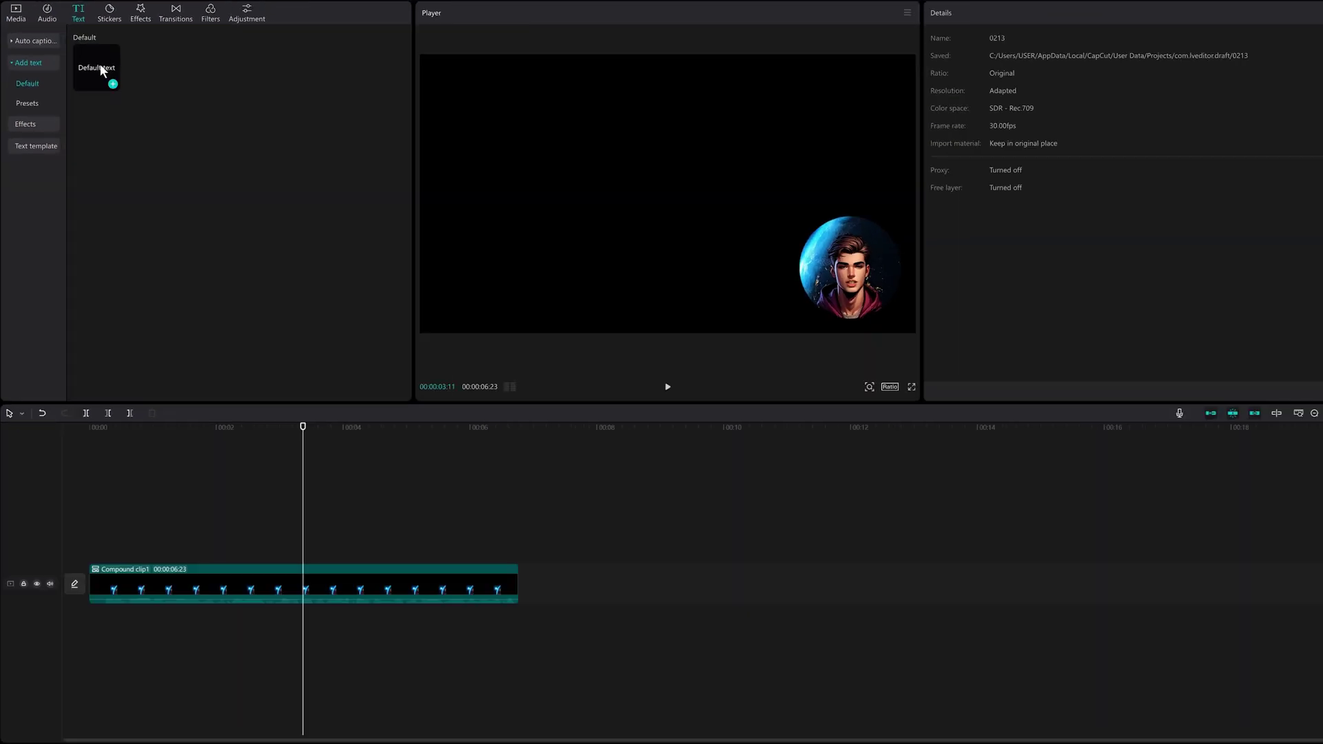
left_click_drag(104, 76, 117, 464)
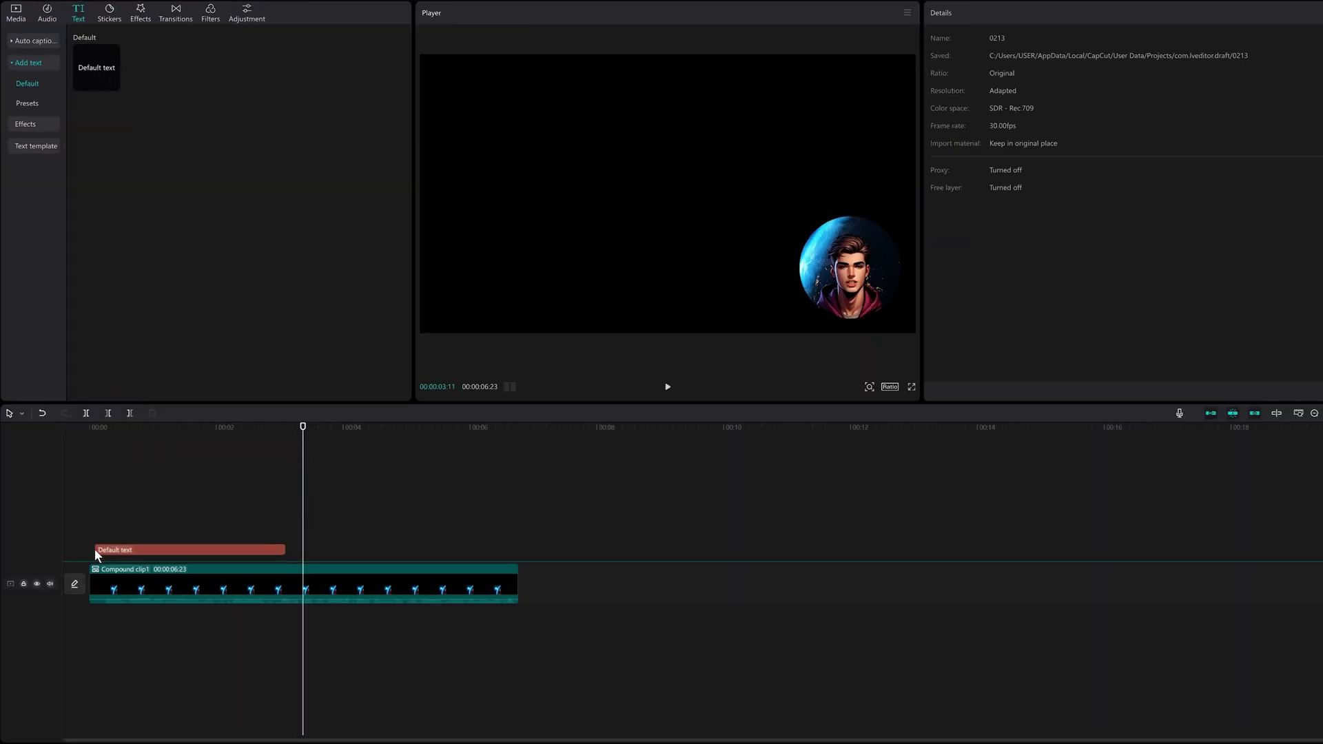
left_click(97, 551)
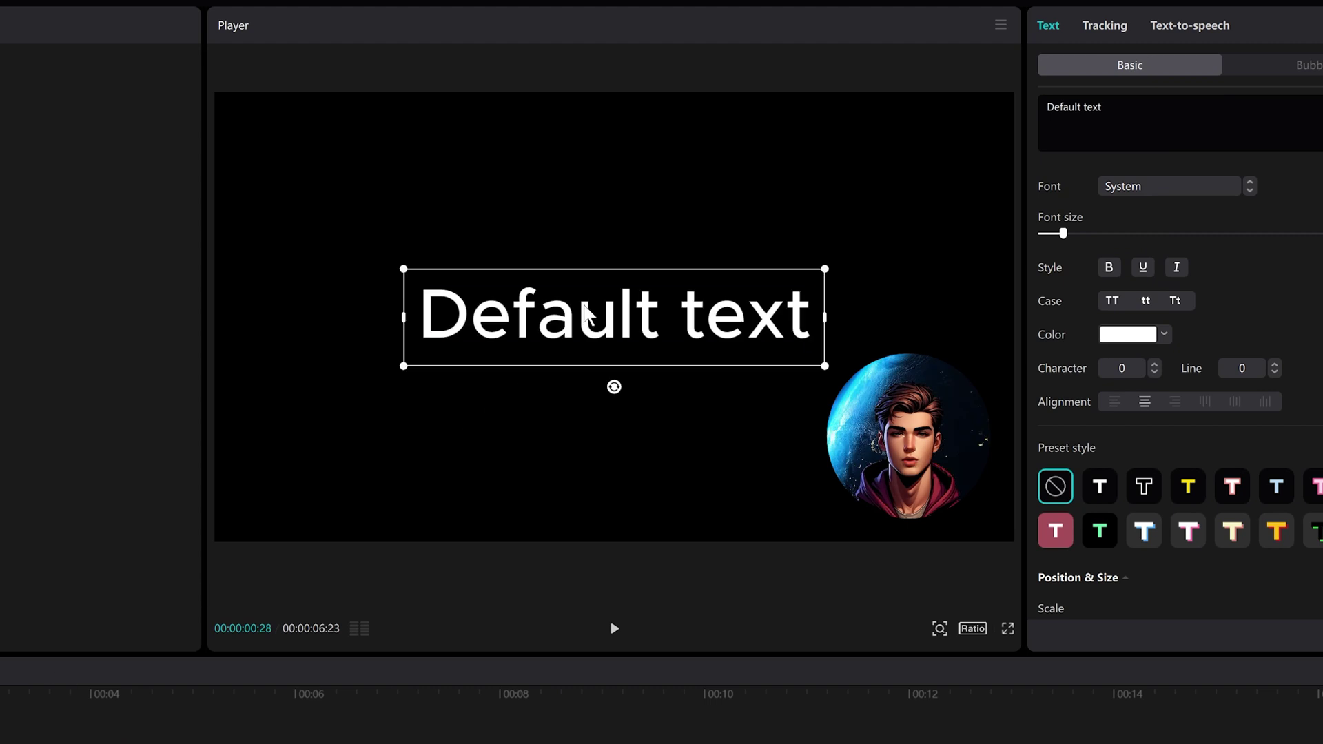
double_click(585, 313)
type("O")
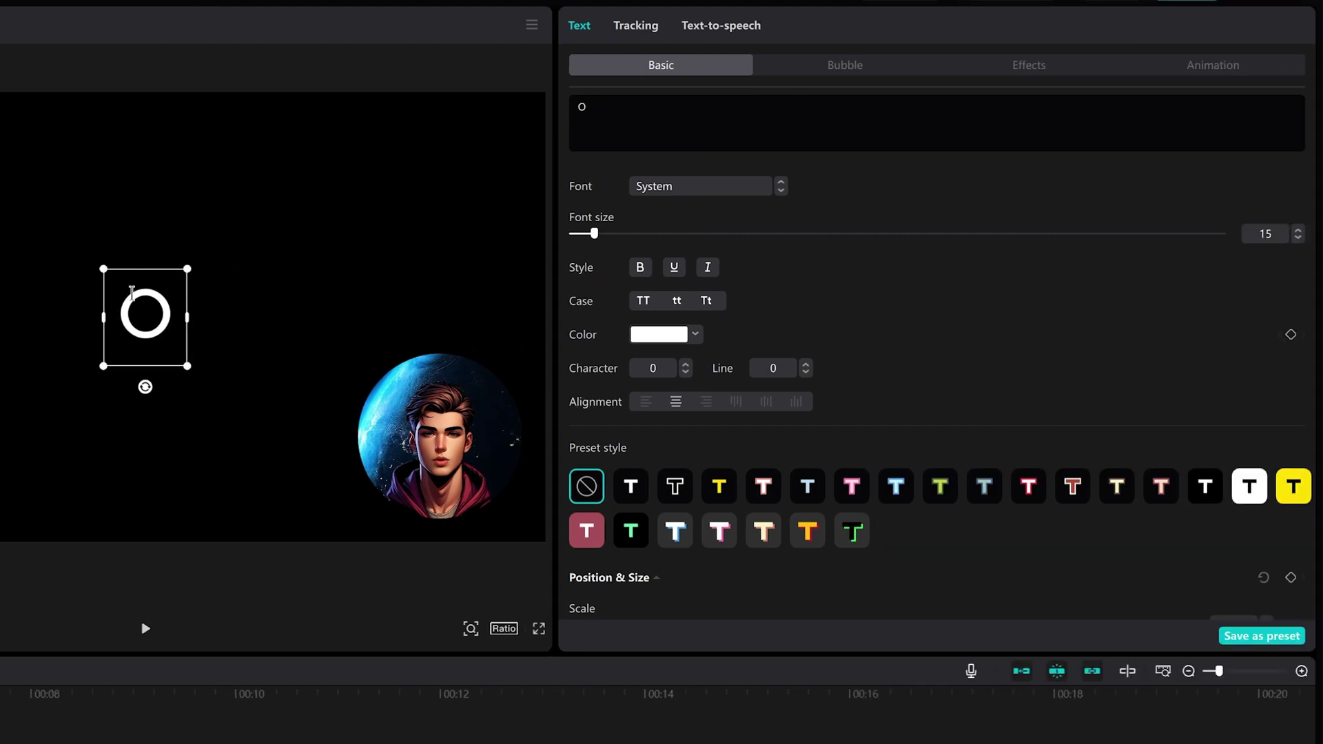
Step: Set the O's font to Objective-Thin and its colour to cyan (00F7D6)
left_click(674, 186)
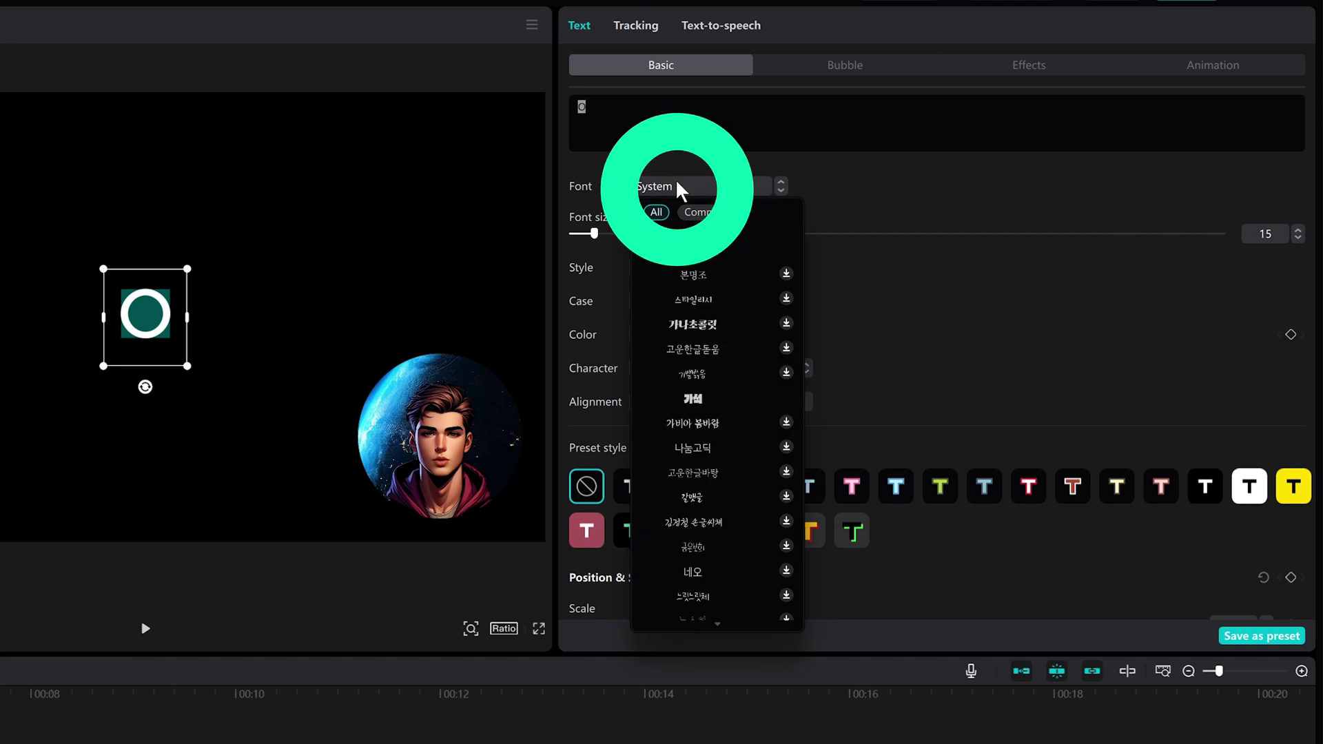
scroll(793, 231, "up", 1)
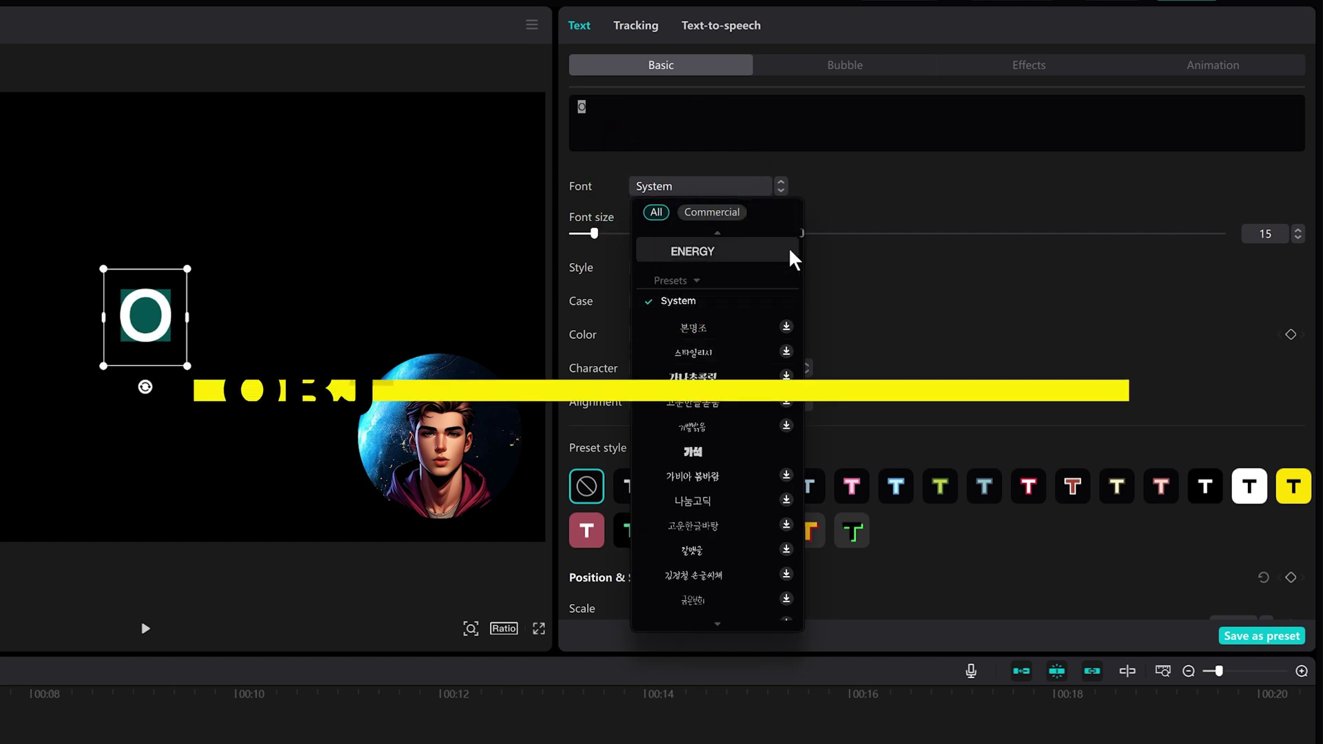
left_click_drag(800, 268, 807, 572)
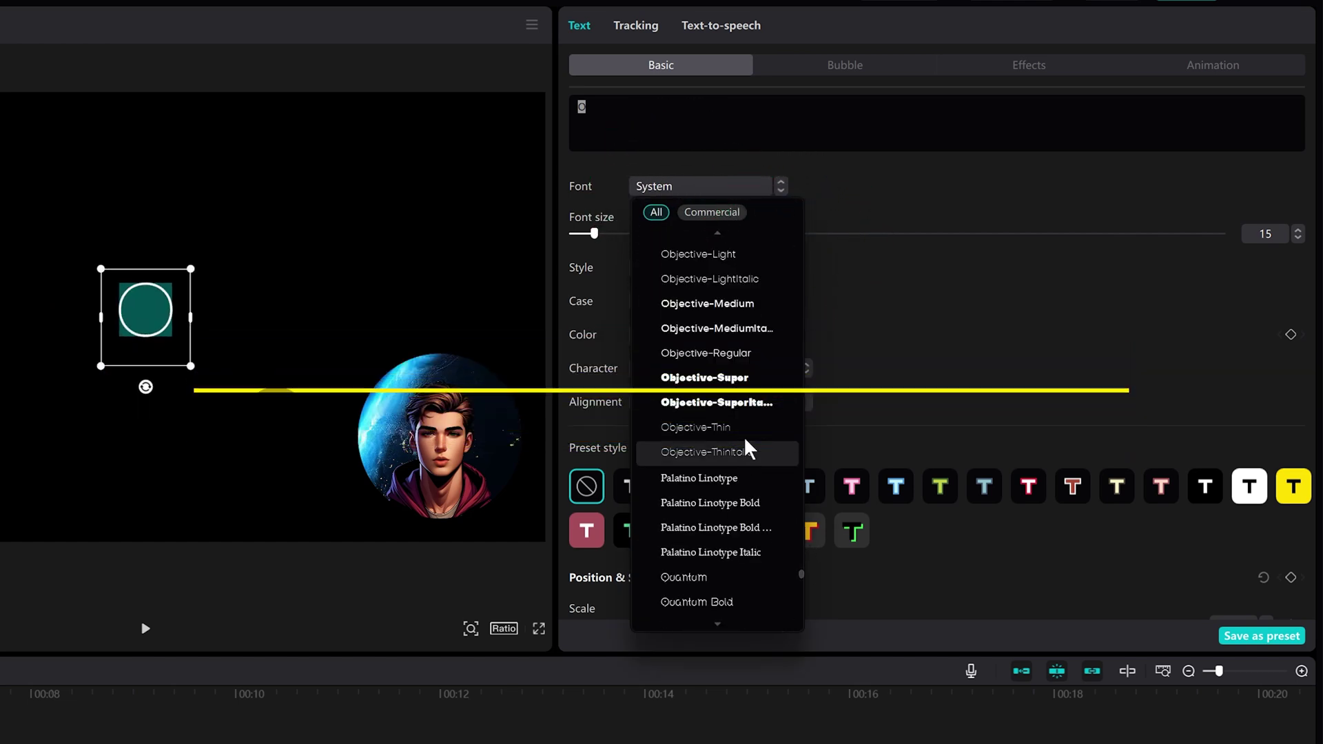
left_click(750, 432)
left_click(667, 337)
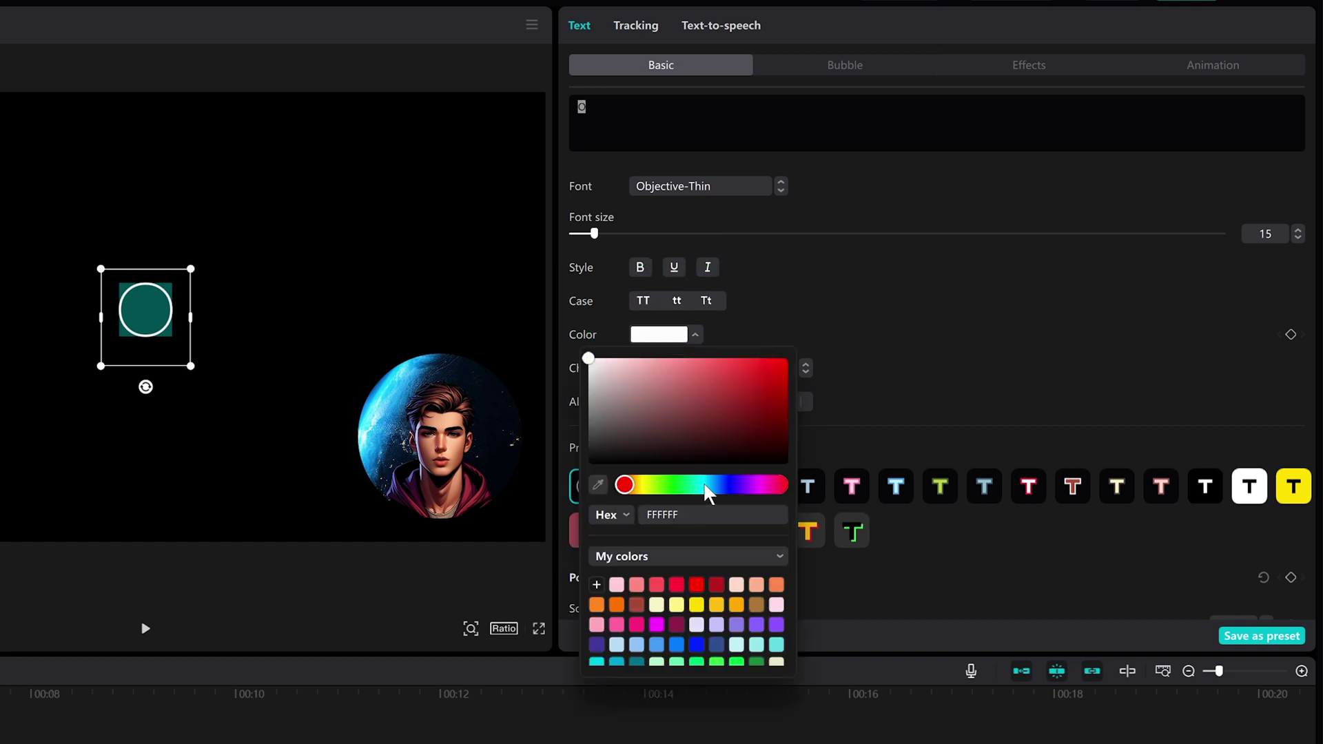
left_click(710, 485)
left_click_drag(712, 486, 708, 486)
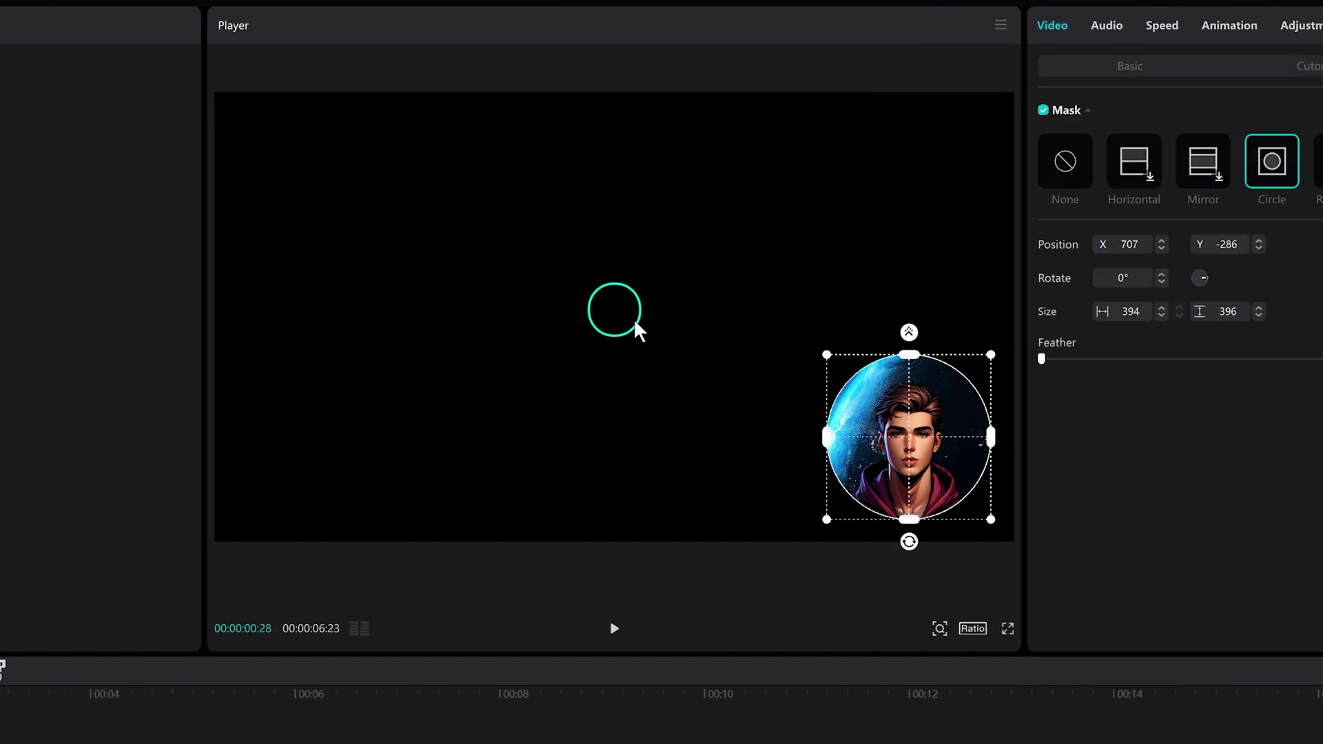
Step: Scale up the cyan O and centre it over the round avatar as a ring
left_click(614, 309)
mouse_move(682, 345)
left_mouse_down()
mouse_move(738, 452)
mouse_move(965, 488)
left_mouse_up()
left_click_drag(785, 320, 766, 304)
left_click_drag(887, 375, 892, 372)
left_click(674, 524)
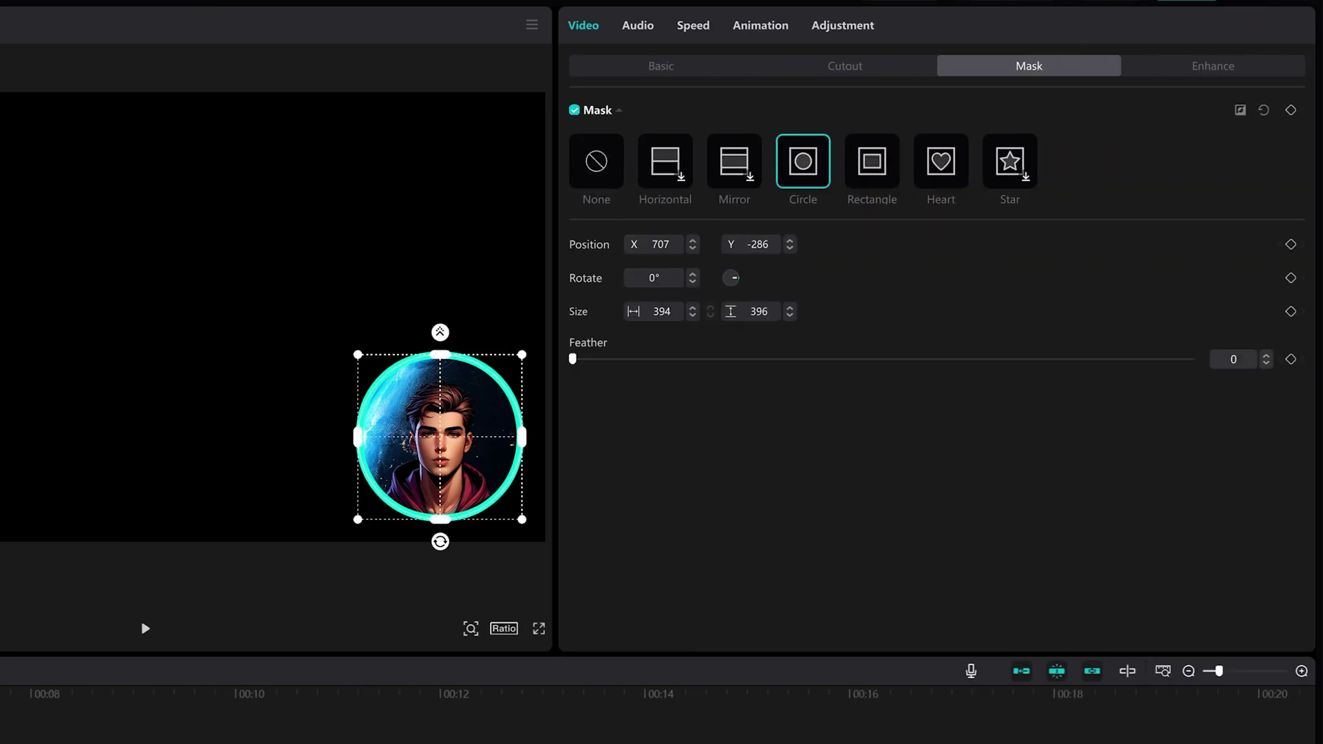
Step: Give the ring a Glow at intensity 16 and extend its text clip to the avatar clip's length
left_click(261, 449)
scroll(598, 501, "down", 6)
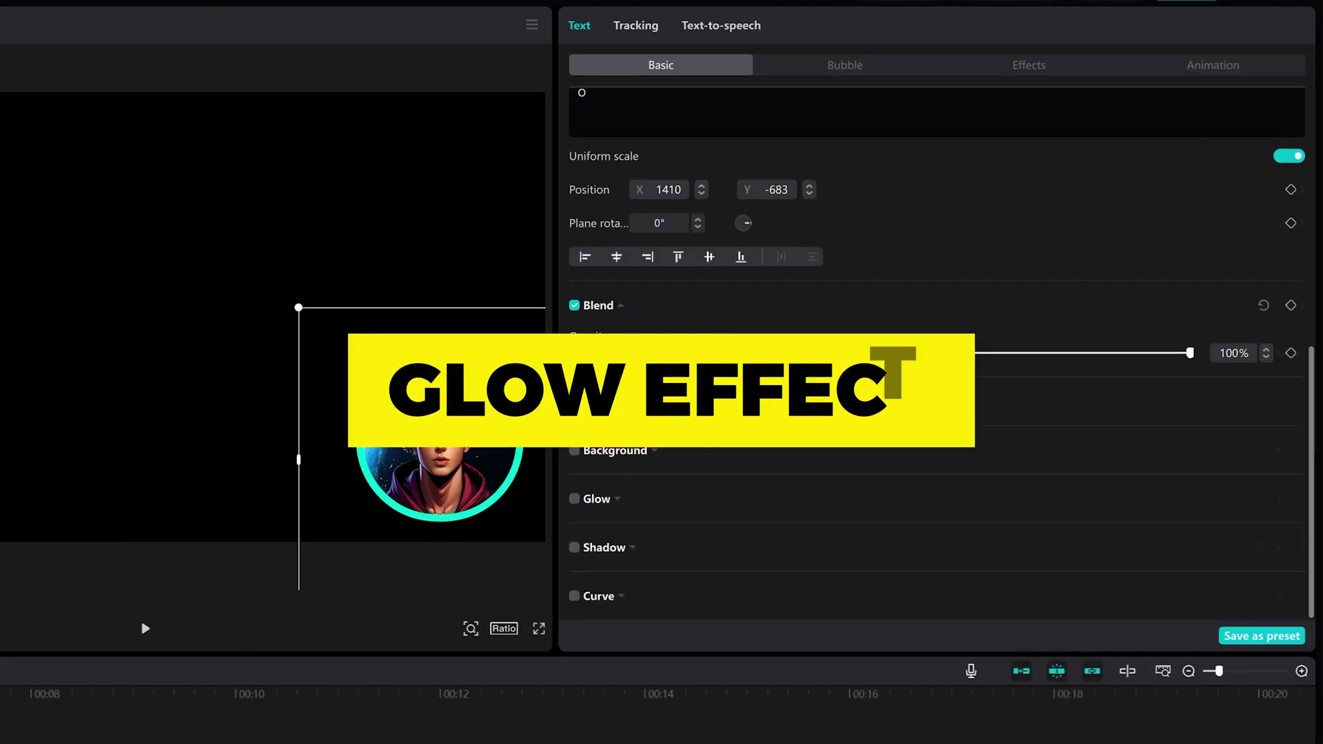
left_click(574, 503)
scroll(696, 517, "down", 3)
scroll(693, 507, "up", 1)
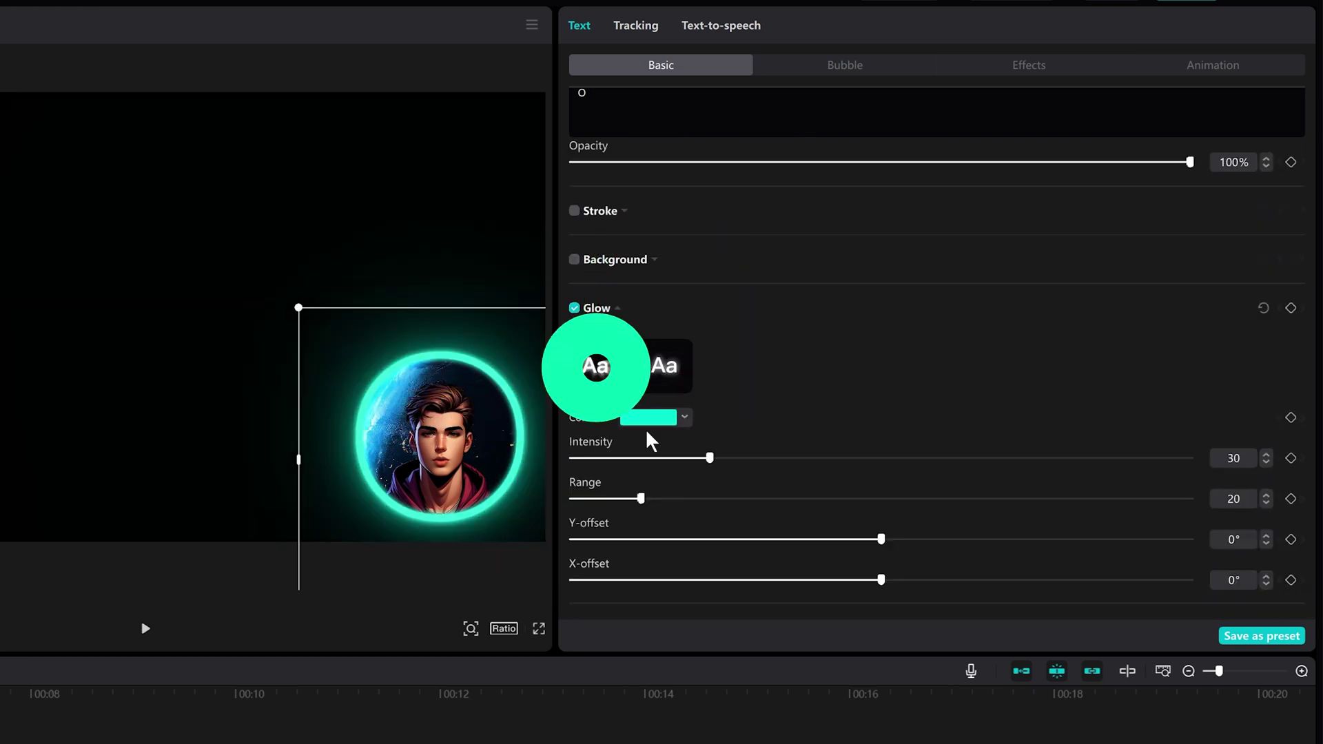
left_click_drag(706, 459, 629, 448)
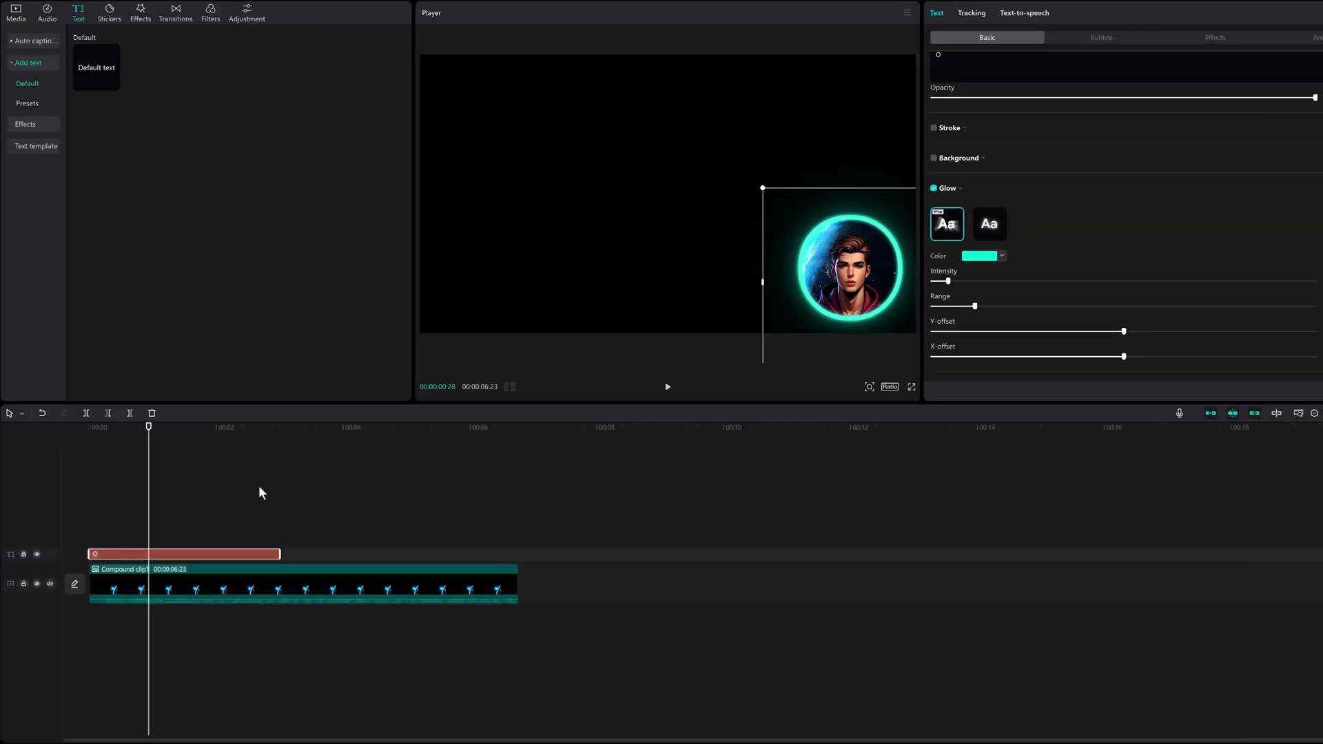
left_click_drag(279, 554, 481, 563)
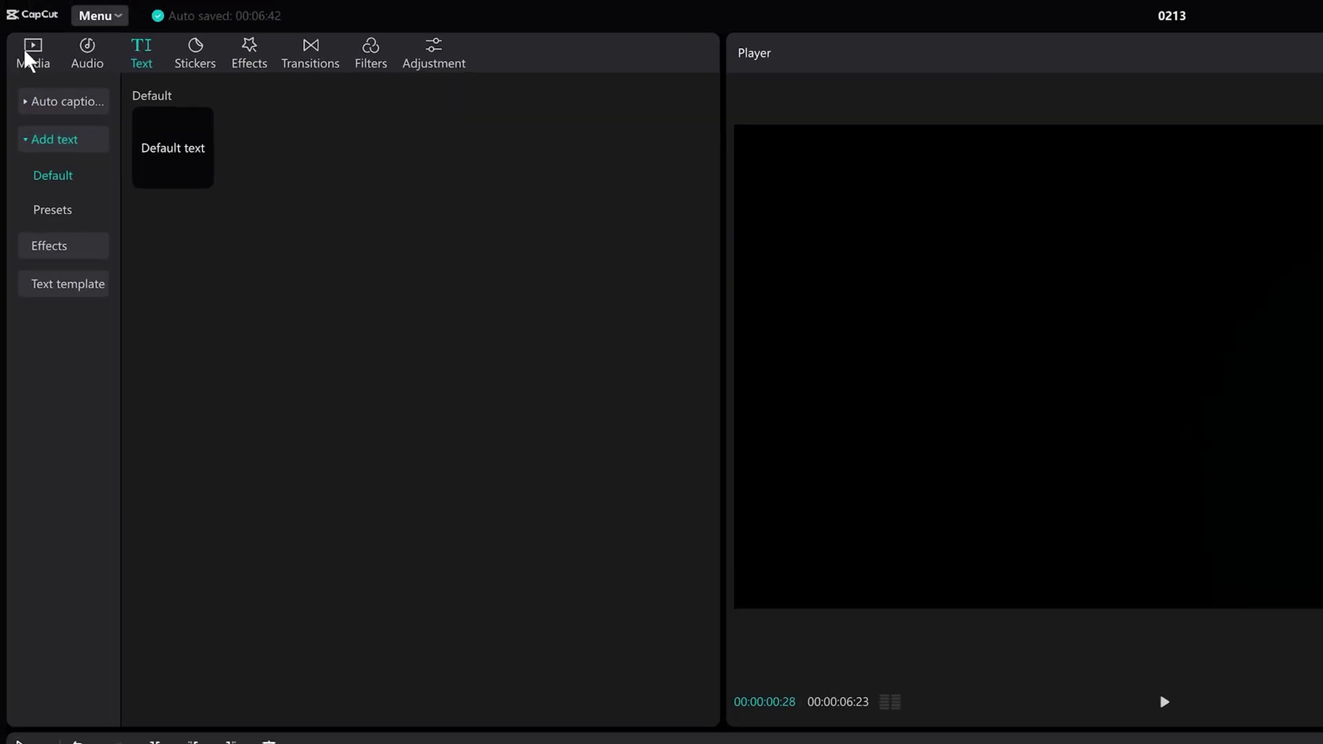
Step: Place the chatgpt cloth video as the main background track and play the composite
left_click(29, 60)
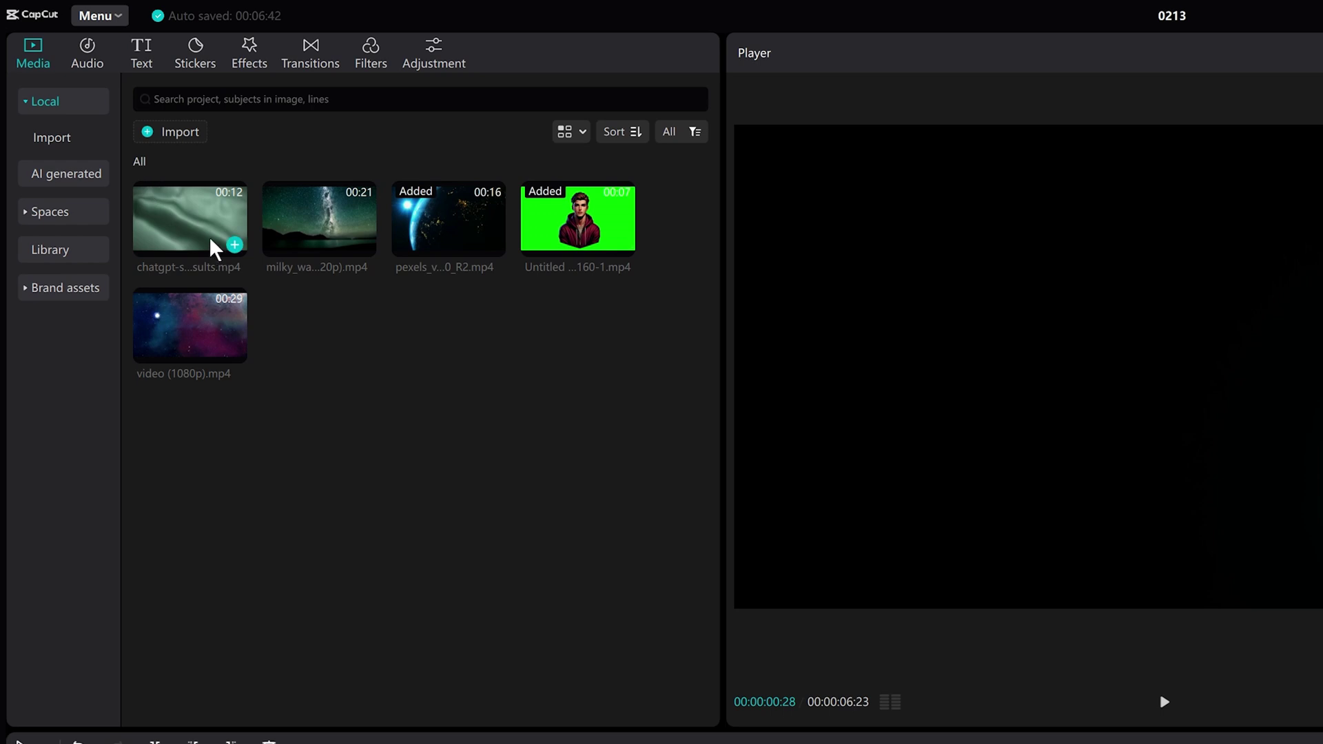
left_click_drag(120, 121, 55, 629)
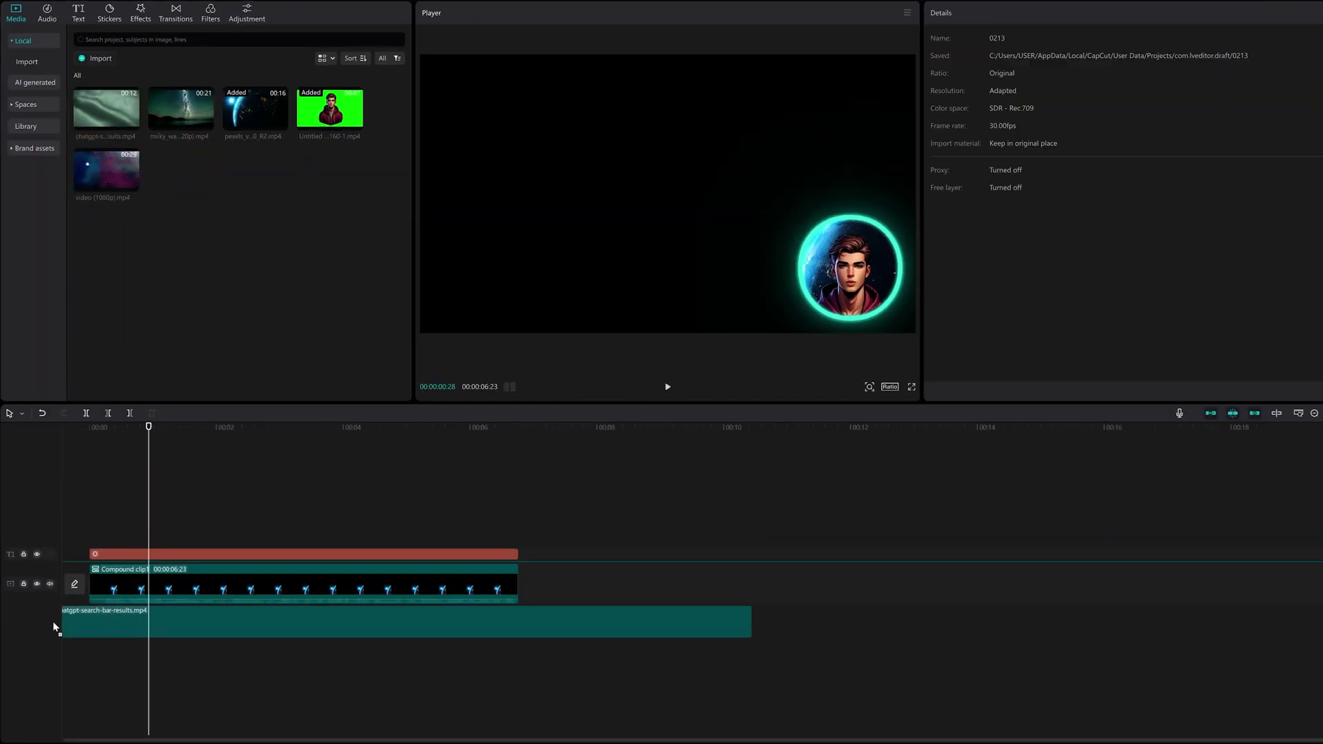
left_click_drag(213, 579, 195, 513)
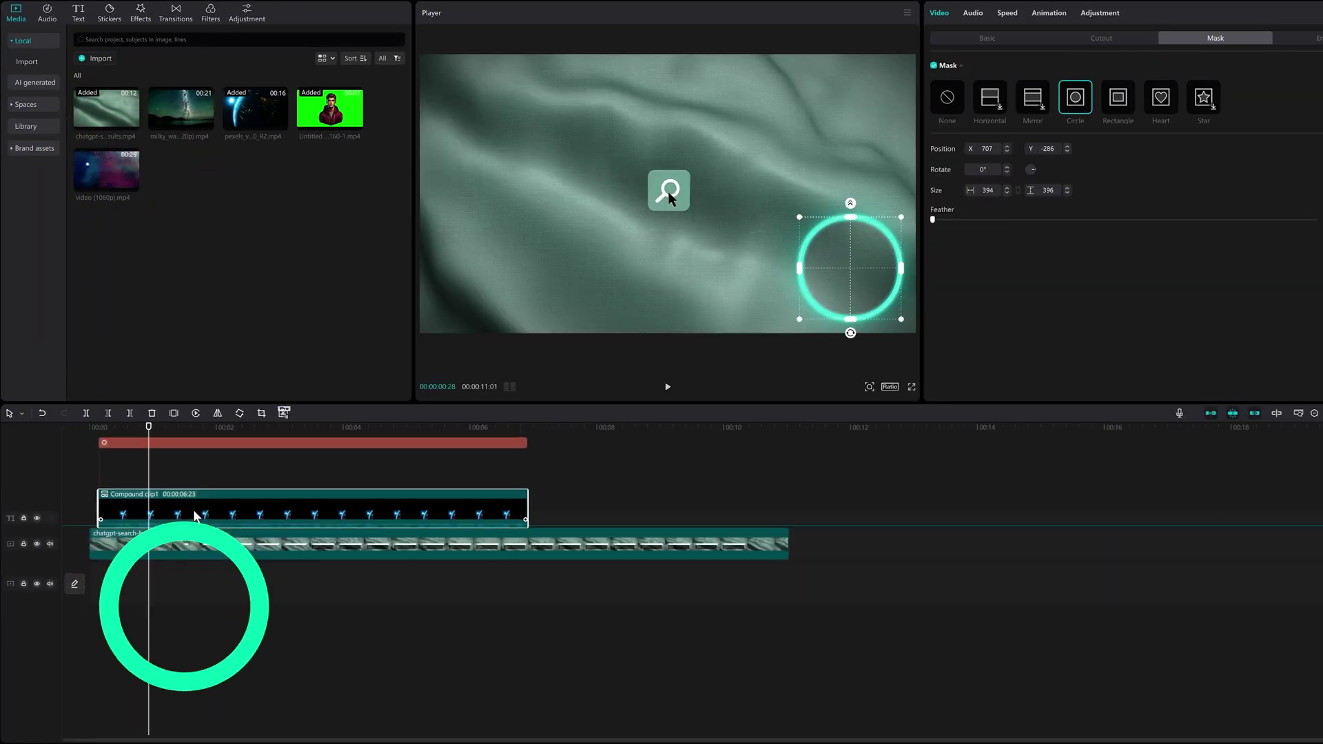
left_click(307, 644)
key("space")
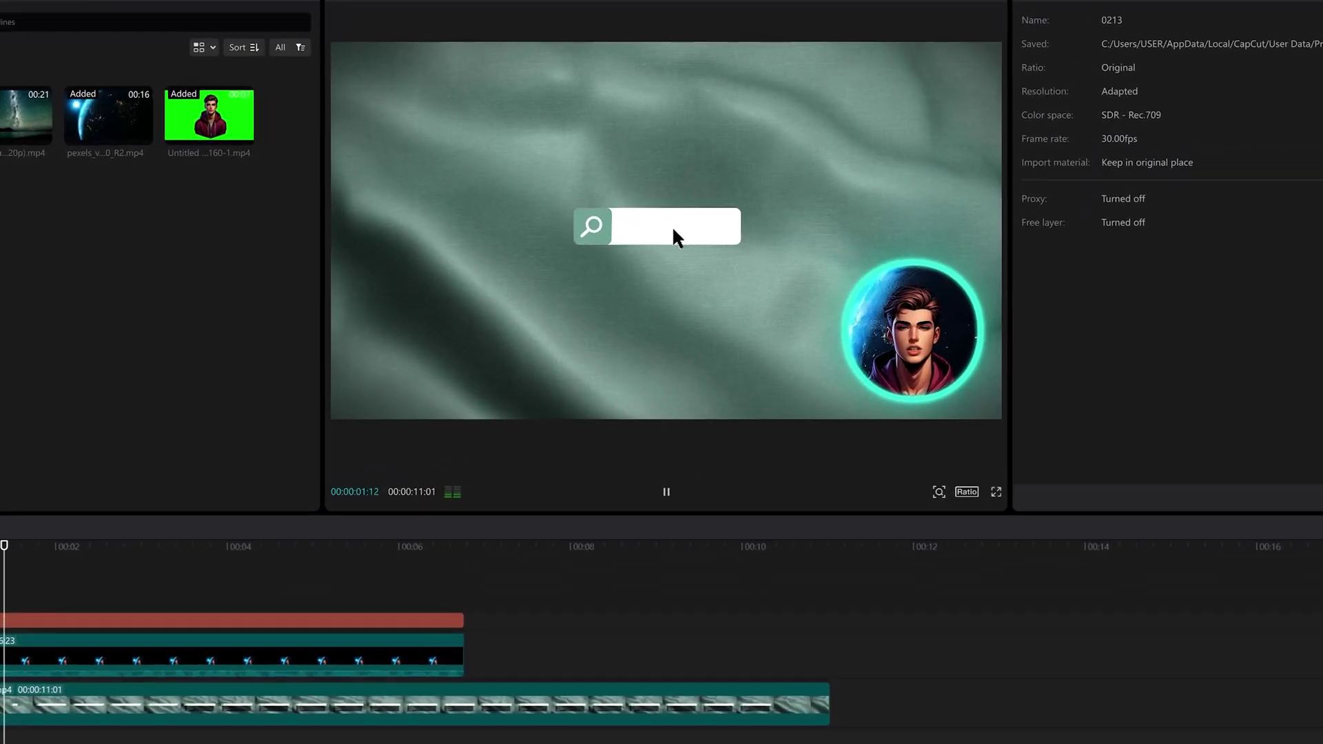